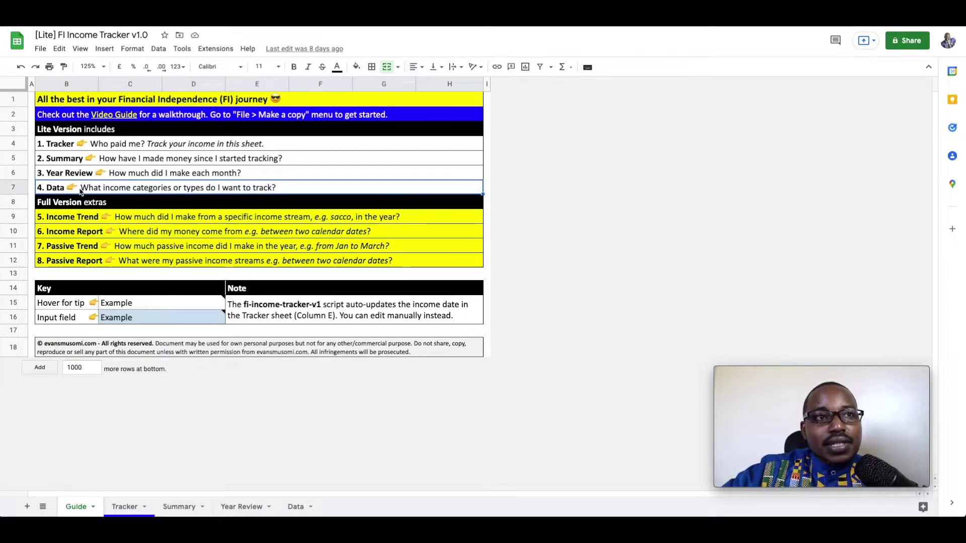
# Review the Guide's hover-tip and input-field notes, including the auto-updated Column E dates, then go to Tracker.
pyautogui.click(134, 219)
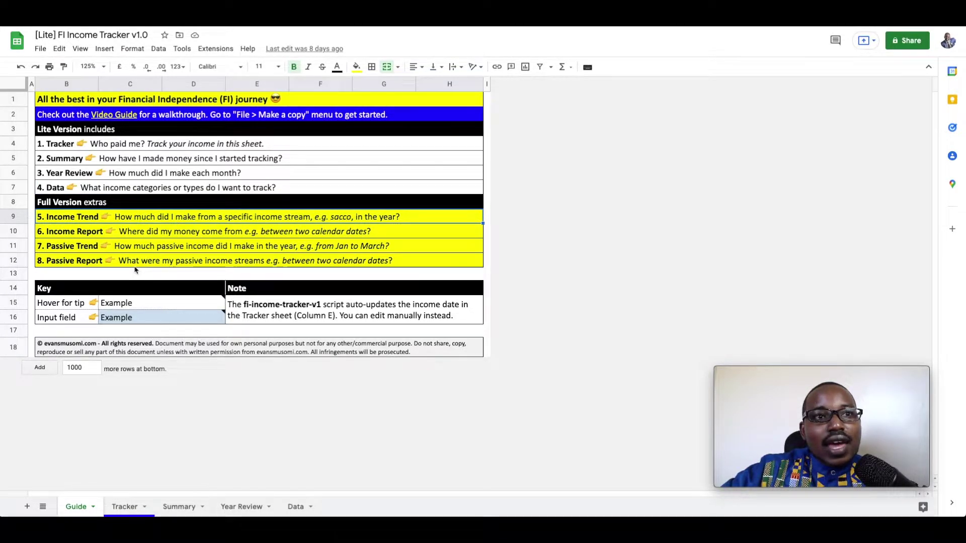
pyautogui.click(140, 306)
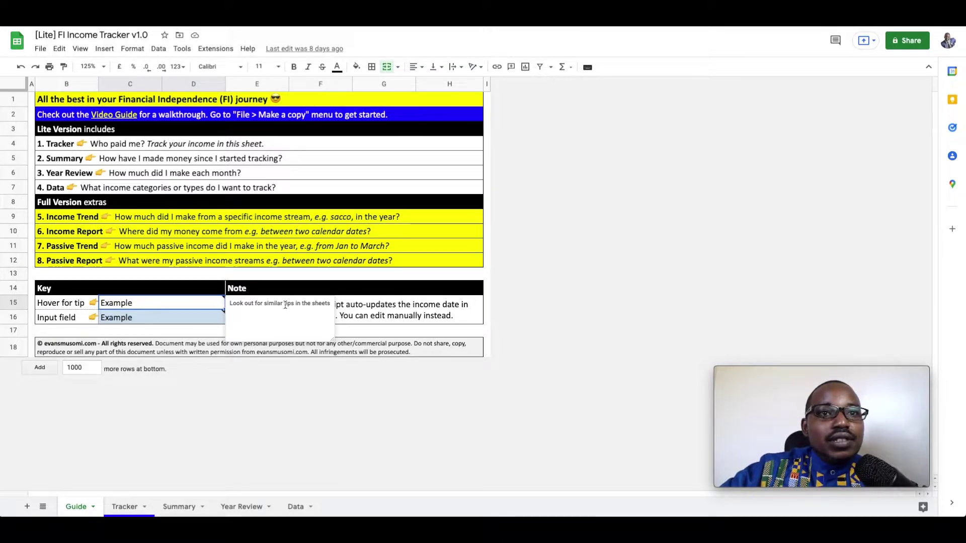
pyautogui.click(214, 319)
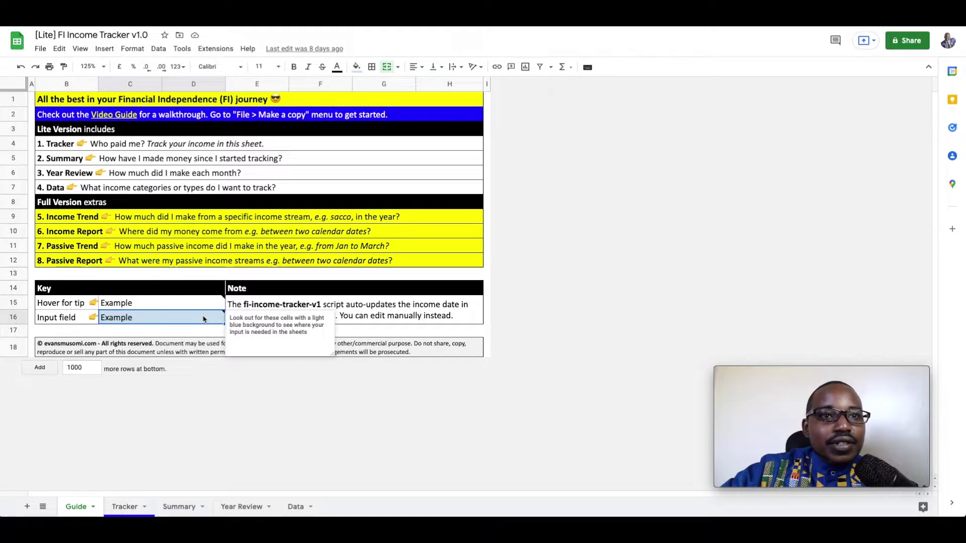
pyautogui.click(384, 318)
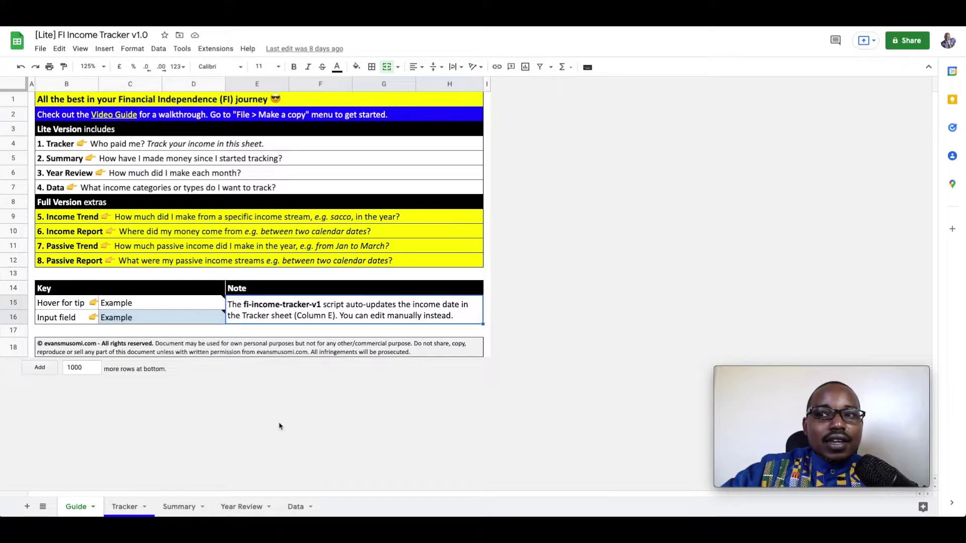
pyautogui.click(129, 504)
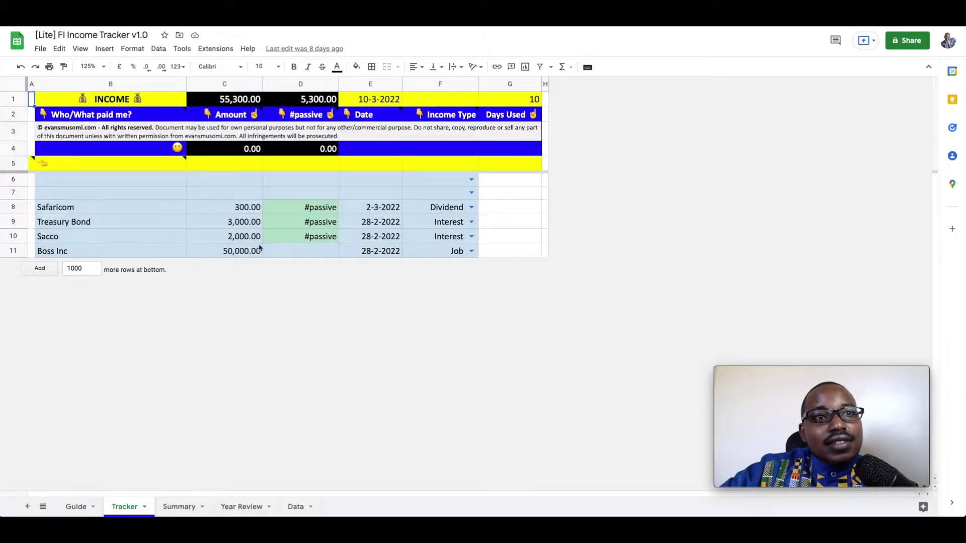
pyautogui.click(373, 254)
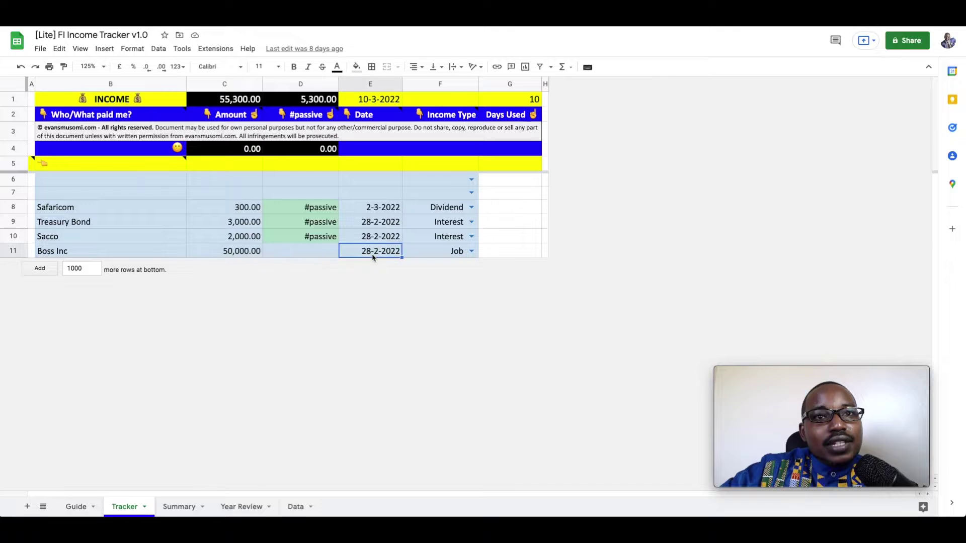
pyautogui.click(471, 251)
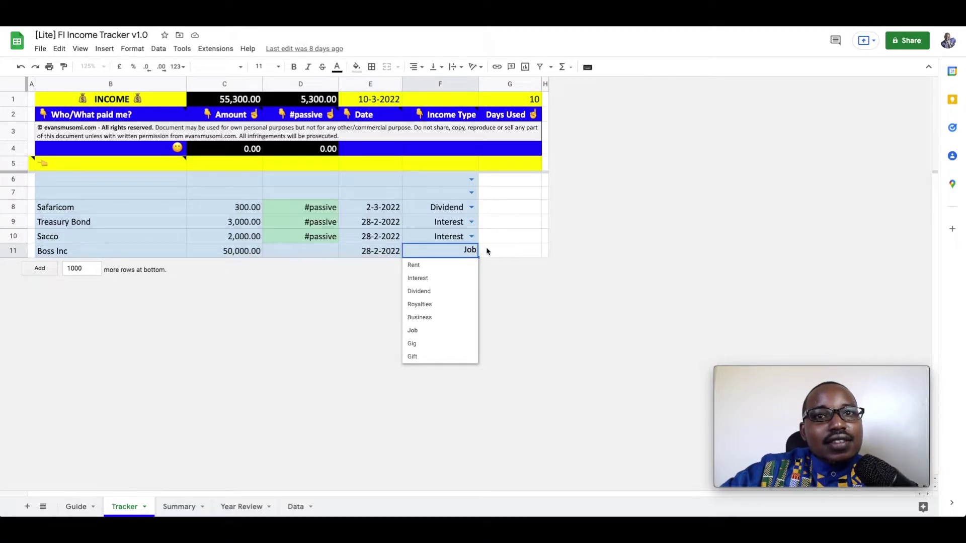
pyautogui.click(486, 248)
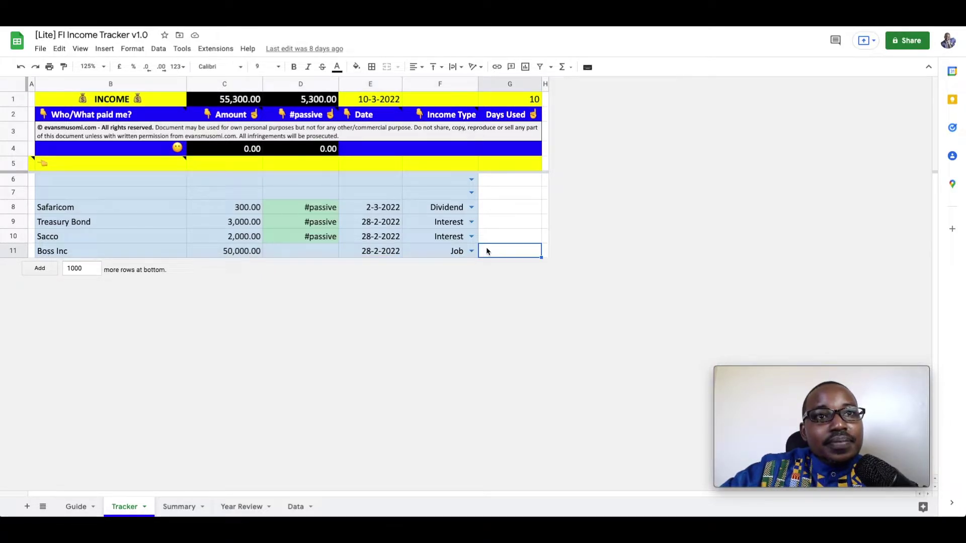
pyautogui.click(82, 240)
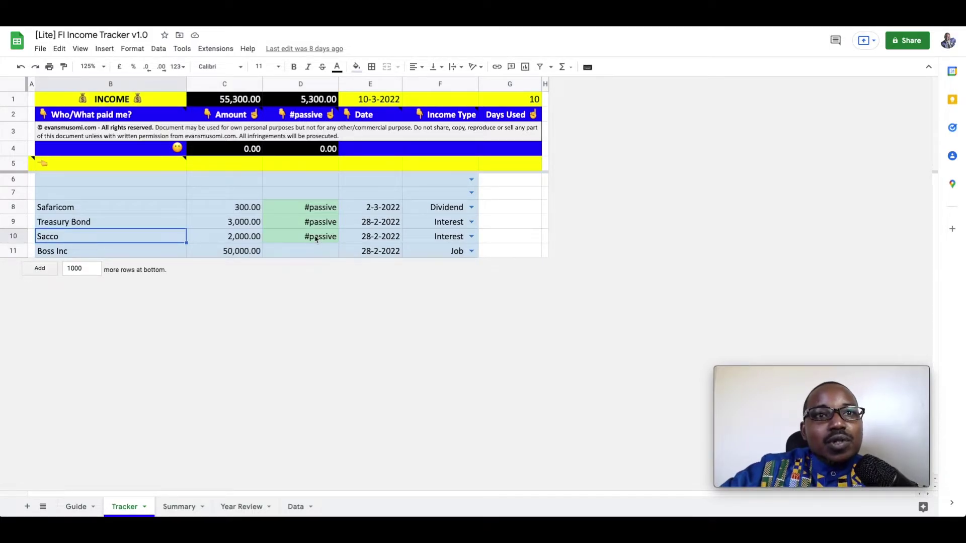
pyautogui.click(370, 238)
pyautogui.click(434, 238)
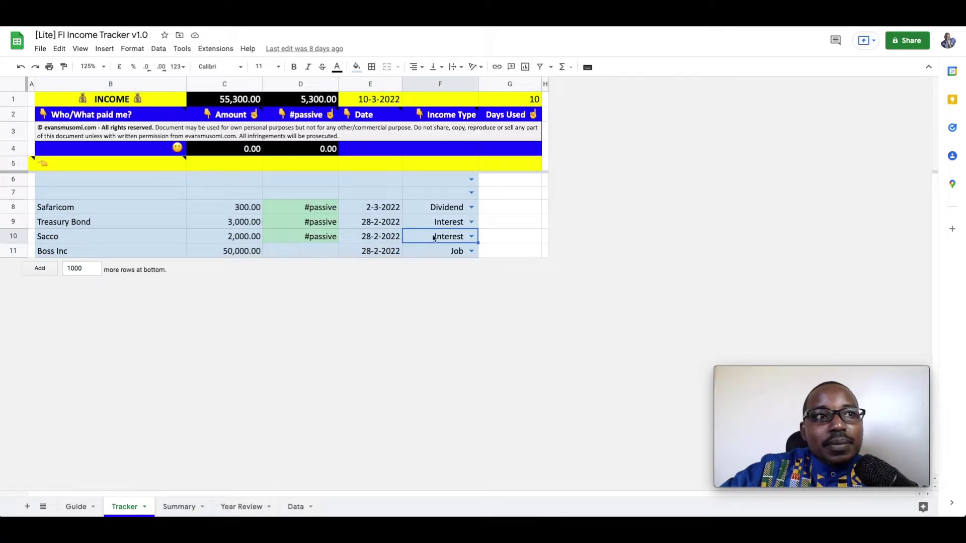
pyautogui.click(127, 206)
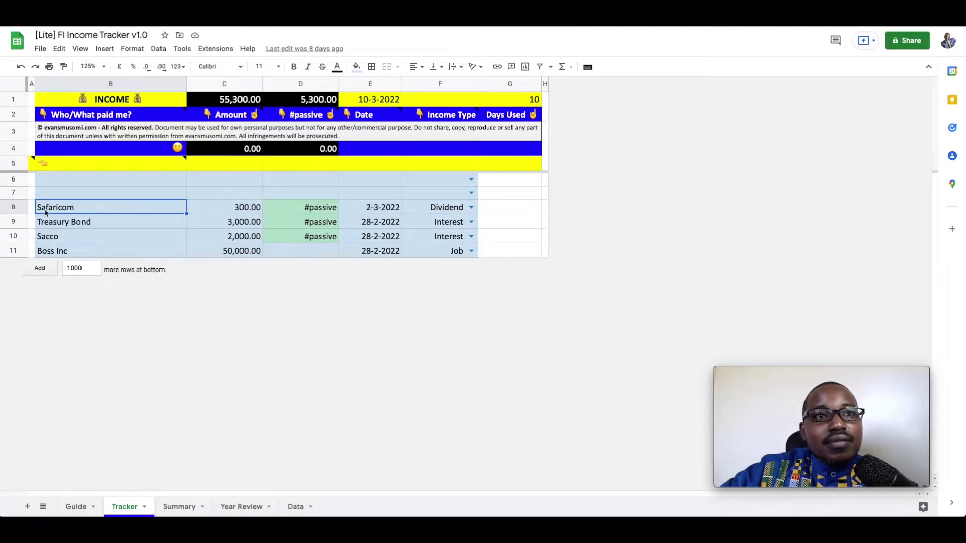
pyautogui.rightClick(12, 207)
# Insert a row above Safaricom and enter payer KCB with amount 500.
pyautogui.click(40, 291)
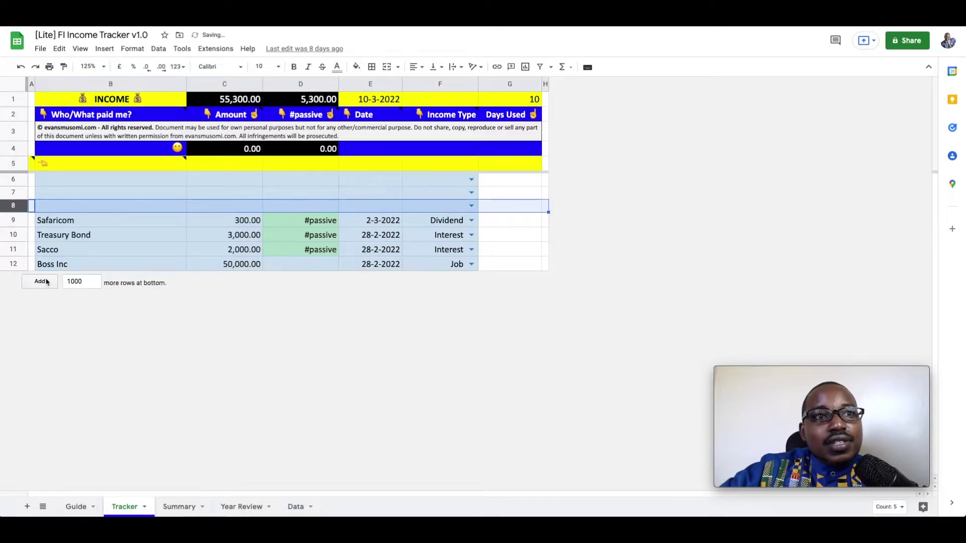
pyautogui.click(89, 206)
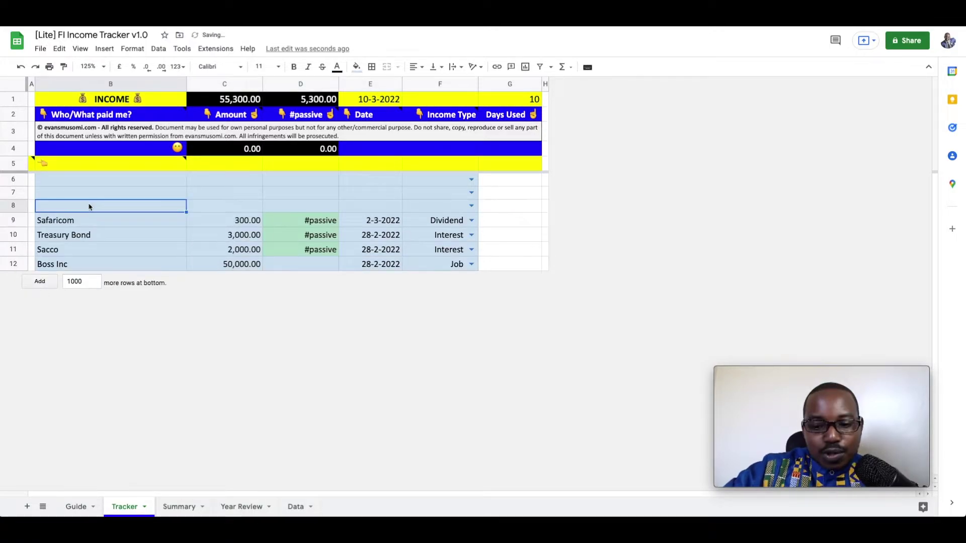
pyautogui.write('KCB')
pyautogui.press('Tab')
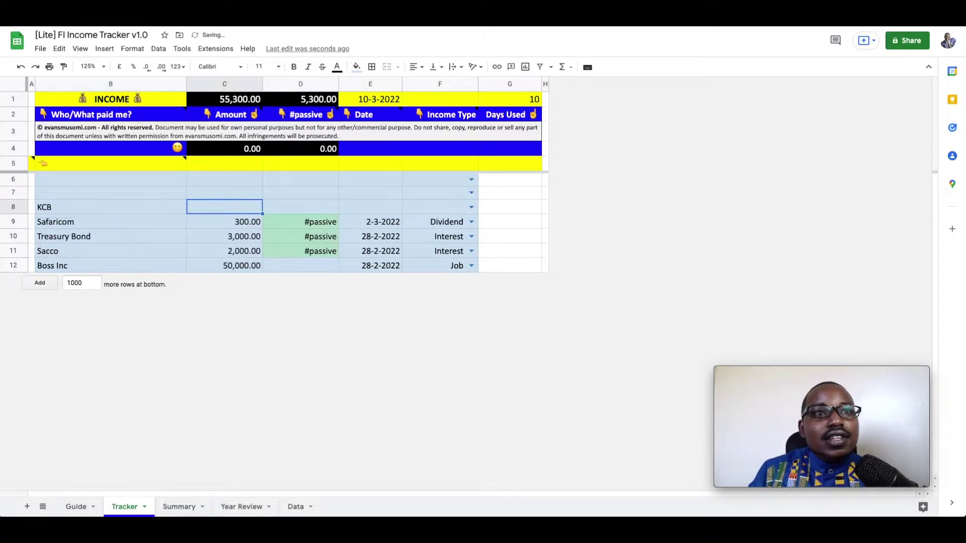
pyautogui.write('500')
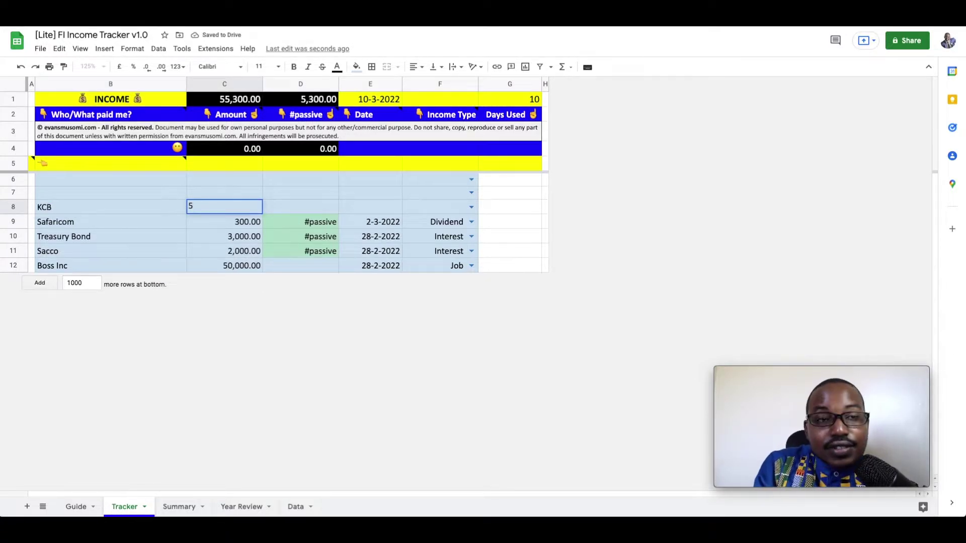
pyautogui.press('Tab')
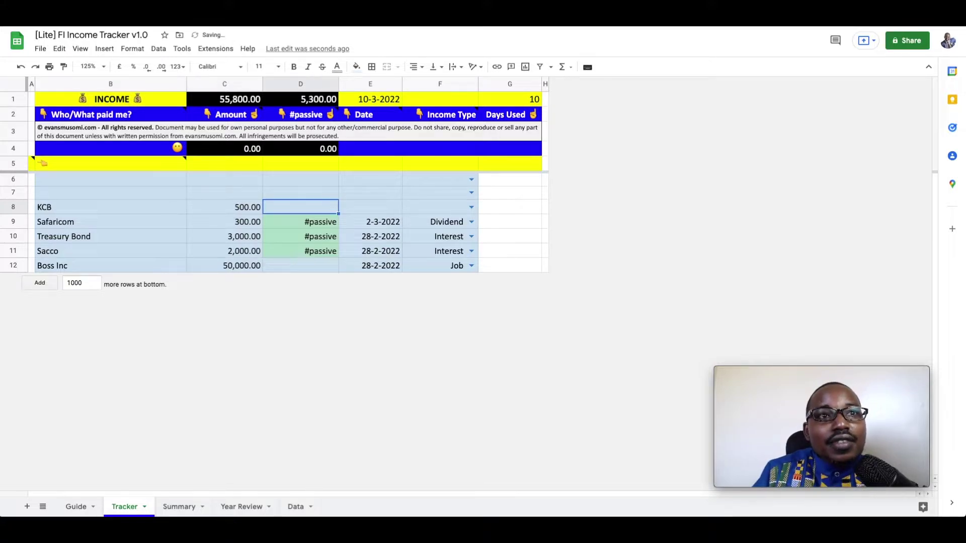
# Tag the KCB entry #passive with income type Dividend, and check totals of 55,800 and 5,800 passive.
pyautogui.press('Down')
pyautogui.press('Up')
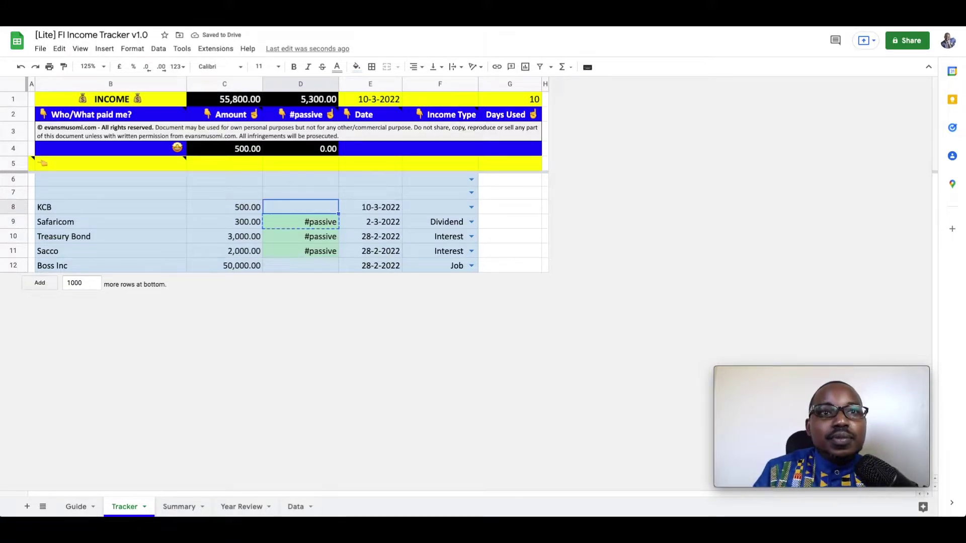
pyautogui.press('super+v')
pyautogui.press('Right')
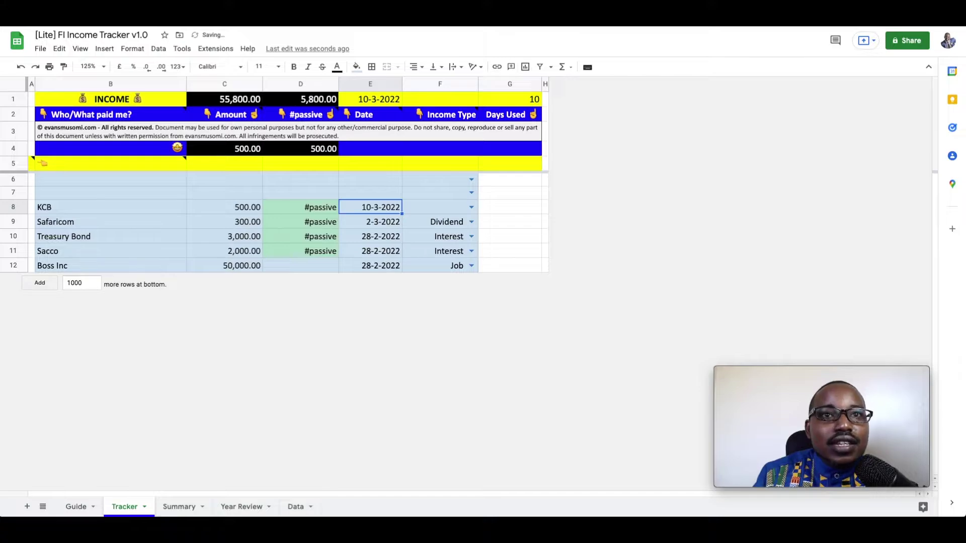
pyautogui.press('Right')
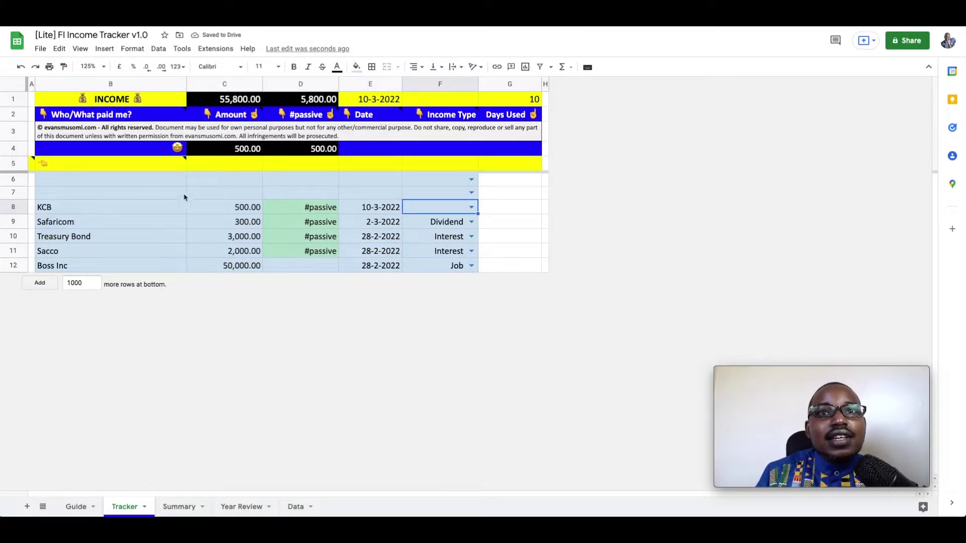
pyautogui.click(471, 207)
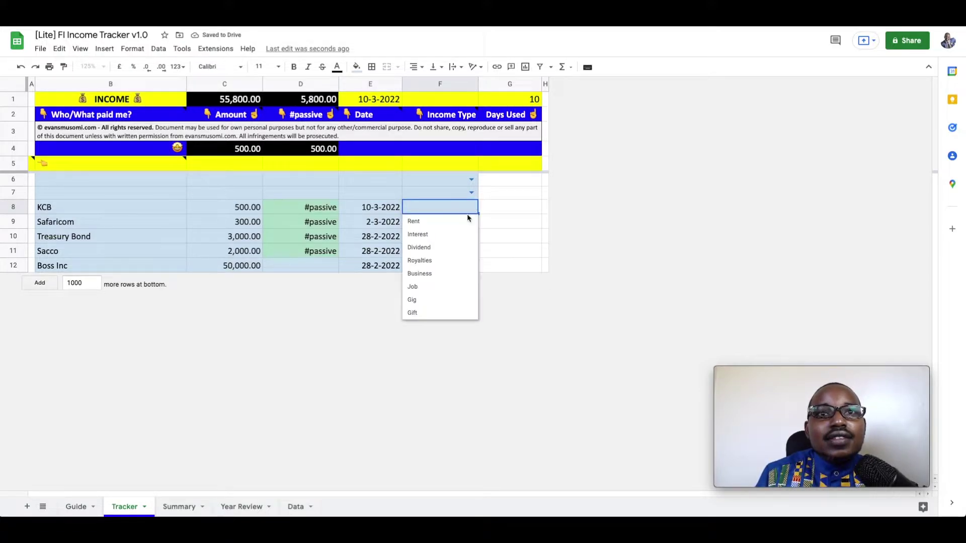
pyautogui.click(444, 248)
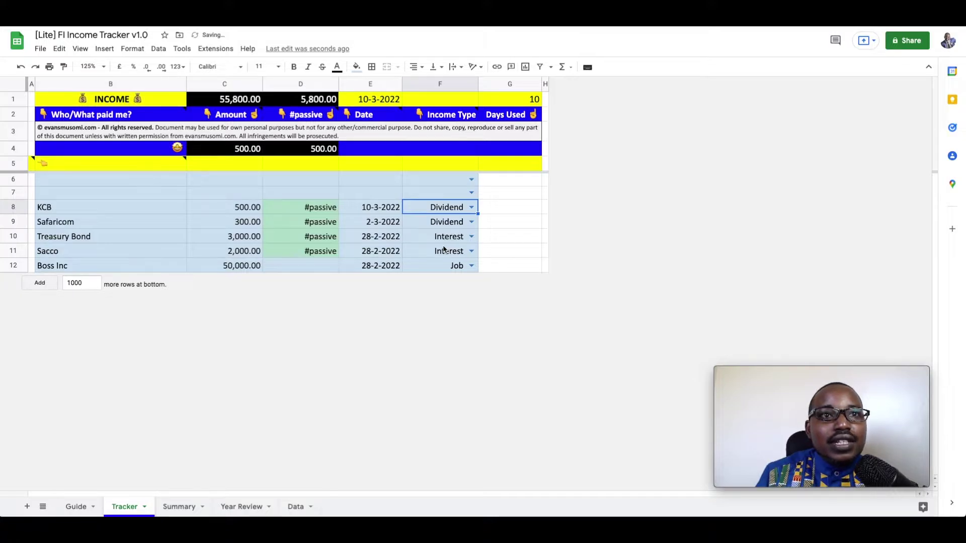
pyautogui.click(239, 153)
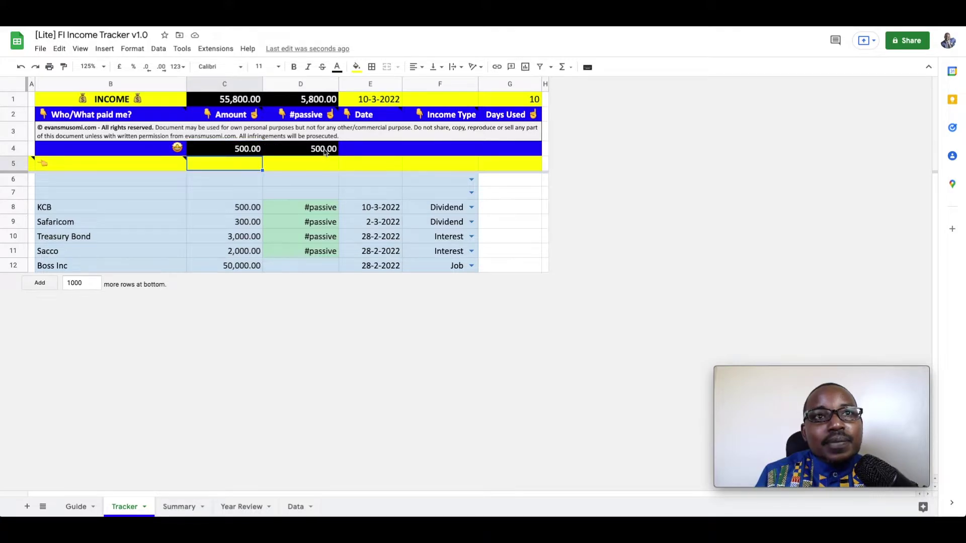
pyautogui.click(325, 152)
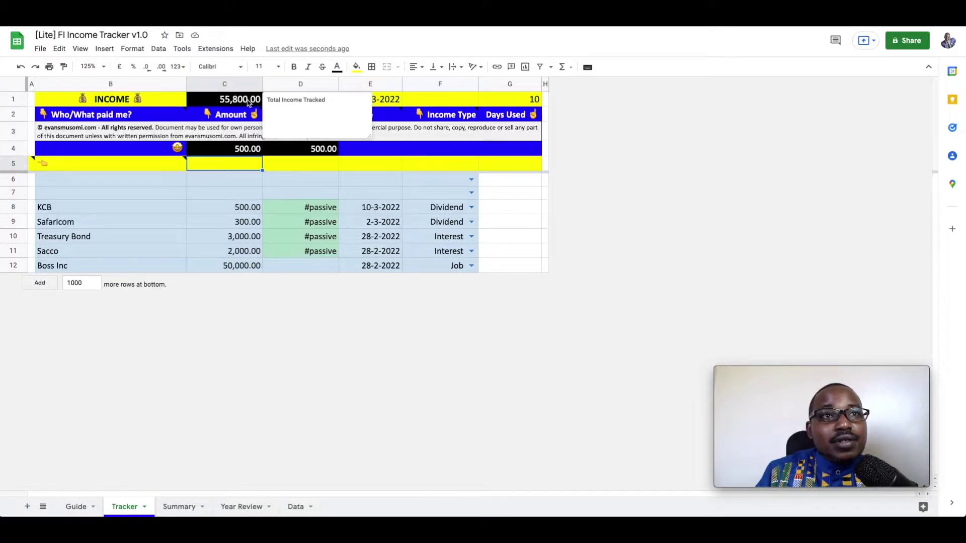
# Glance at the Tracker totals and the Days Used count of 10, then switch to Summary.
pyautogui.click(320, 136)
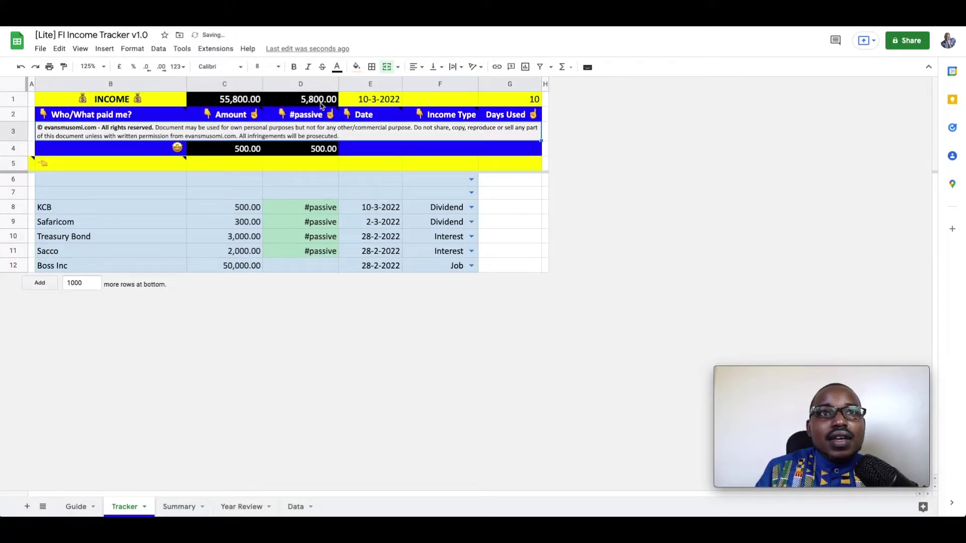
pyautogui.moveTo(324, 103)
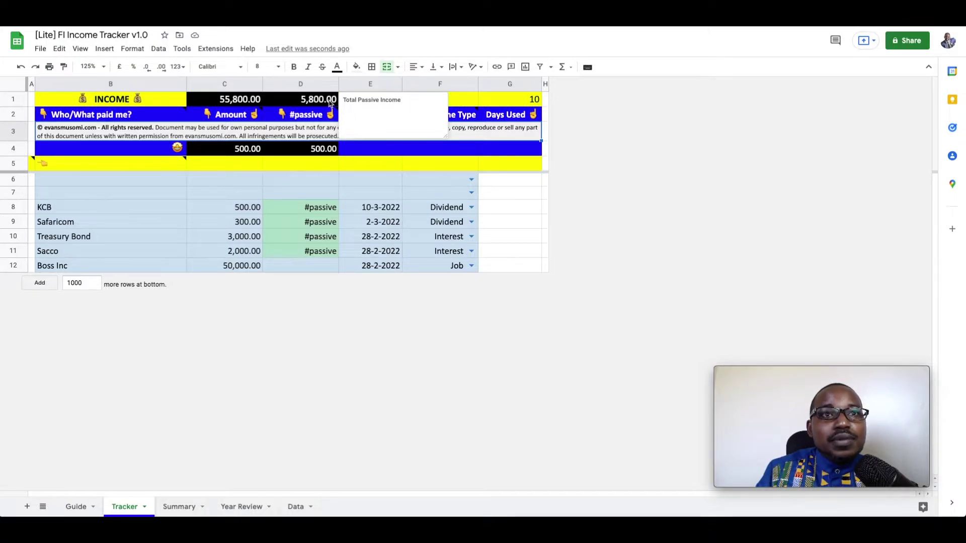
pyautogui.click(309, 184)
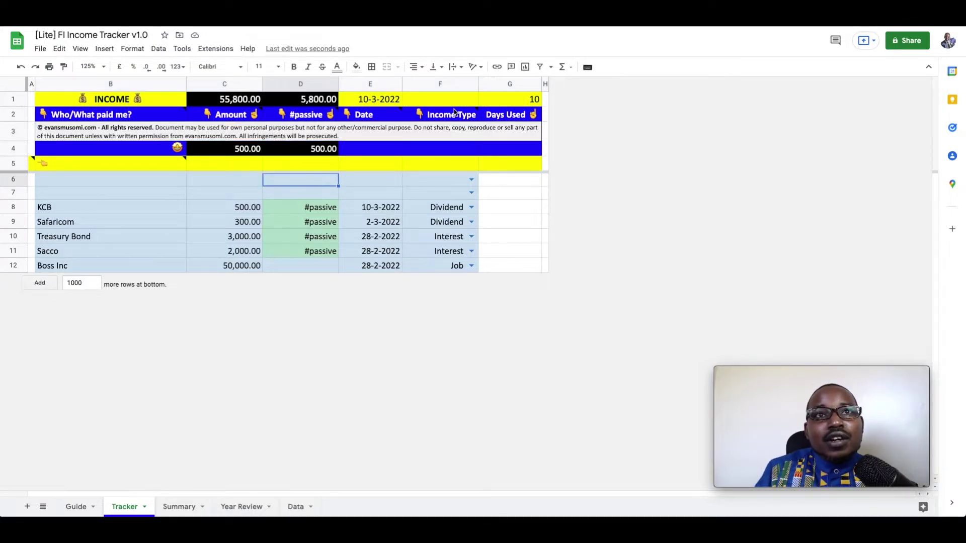
pyautogui.moveTo(456, 112)
pyautogui.click(521, 102)
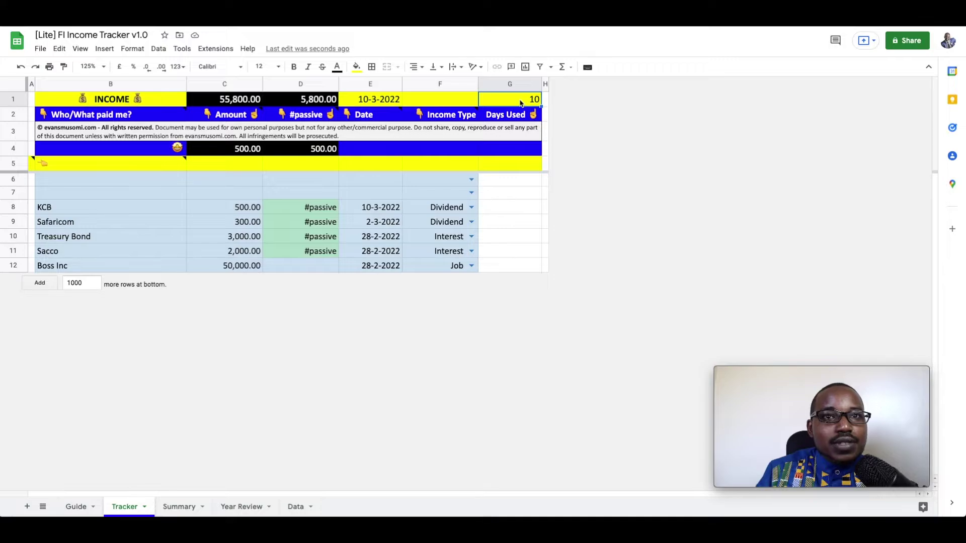
pyautogui.click(179, 507)
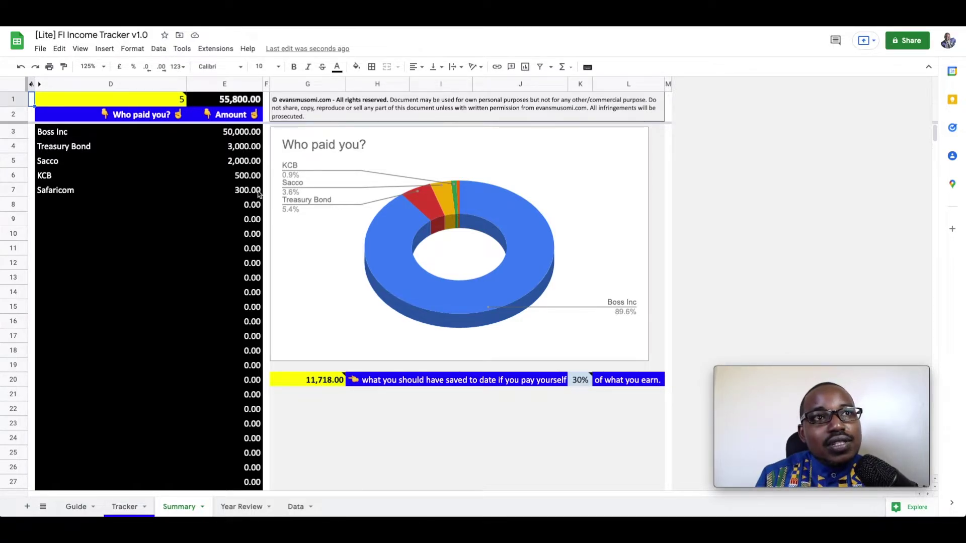
pyautogui.moveTo(239, 100)
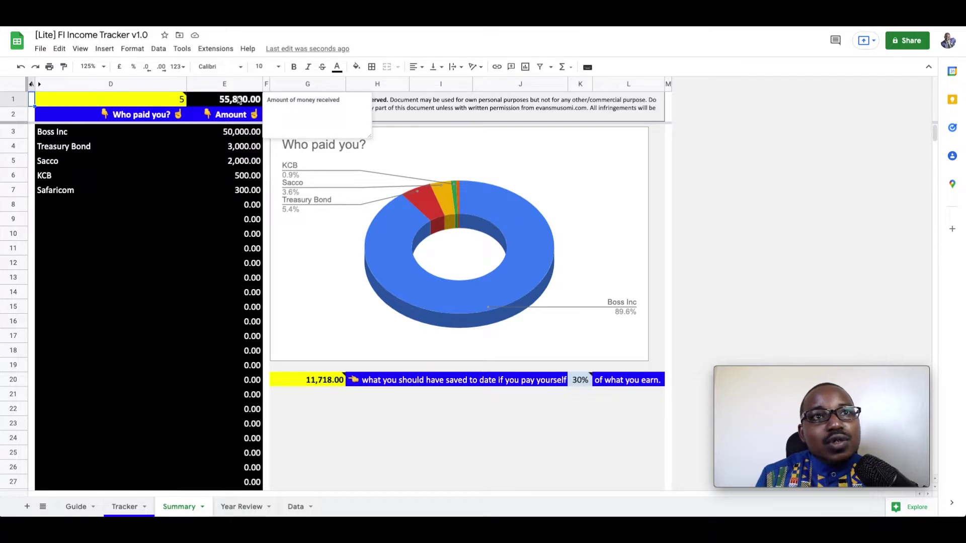
pyautogui.click(368, 247)
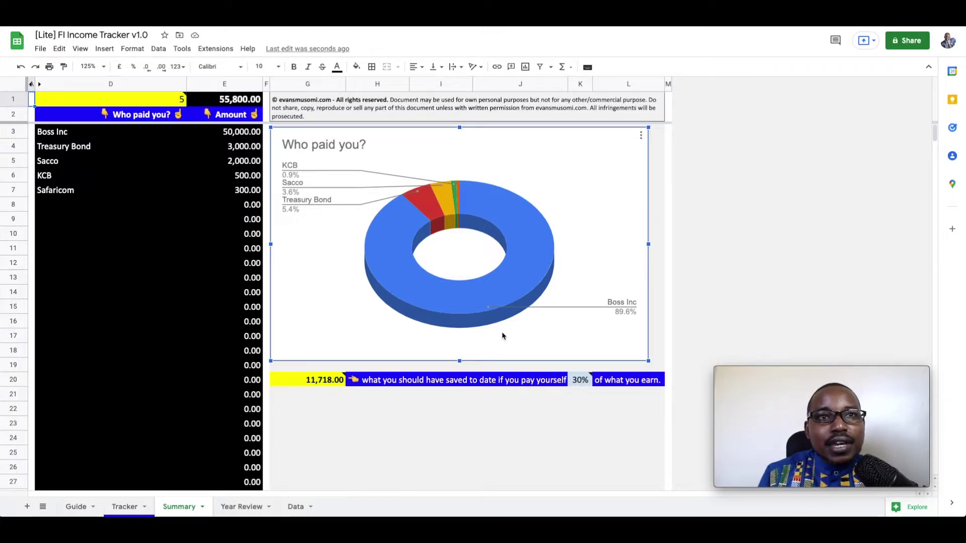
pyautogui.moveTo(529, 298)
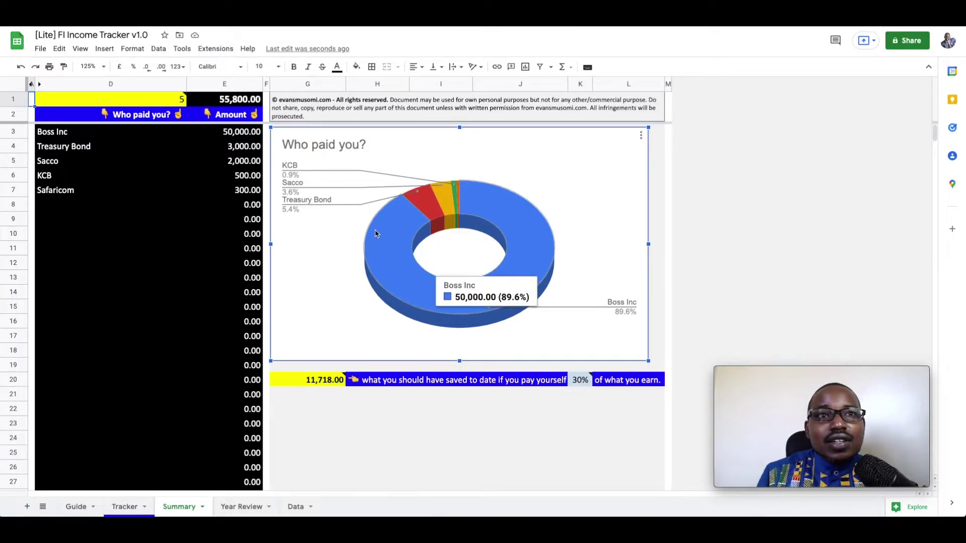
pyautogui.moveTo(428, 205)
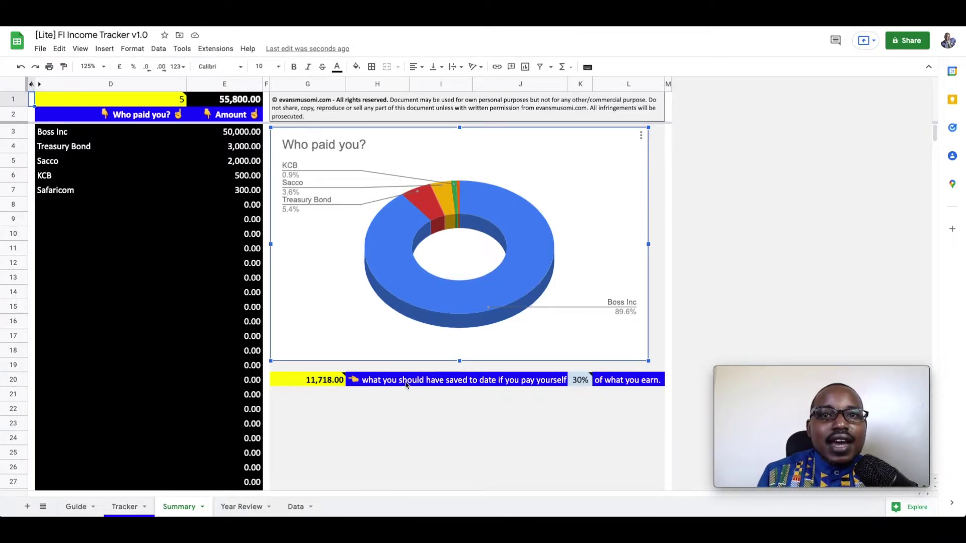
pyautogui.moveTo(332, 386)
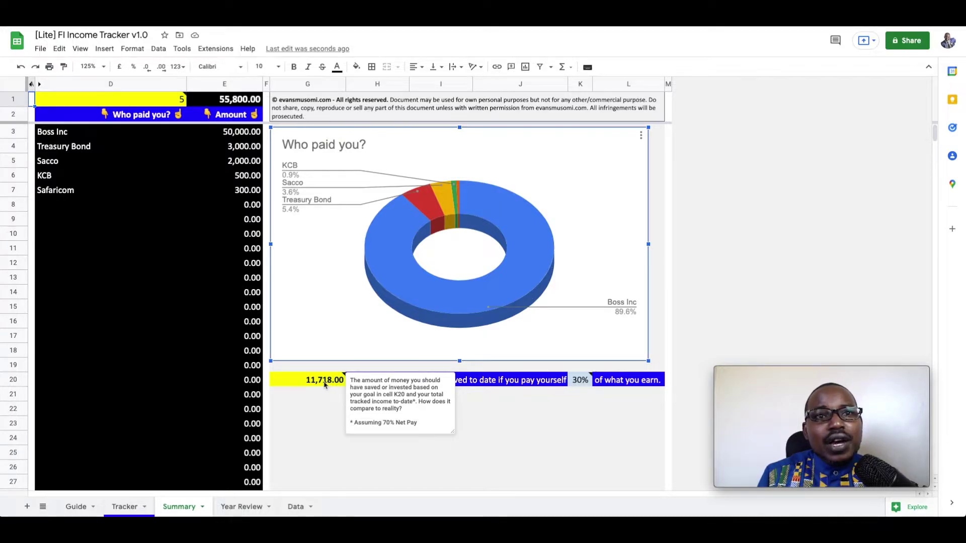
pyautogui.click(239, 102)
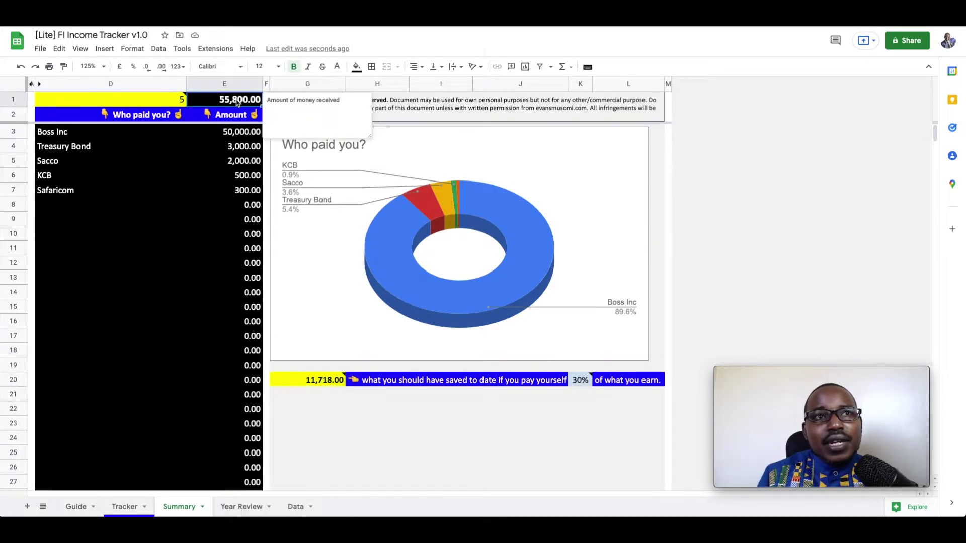
pyautogui.click(306, 385)
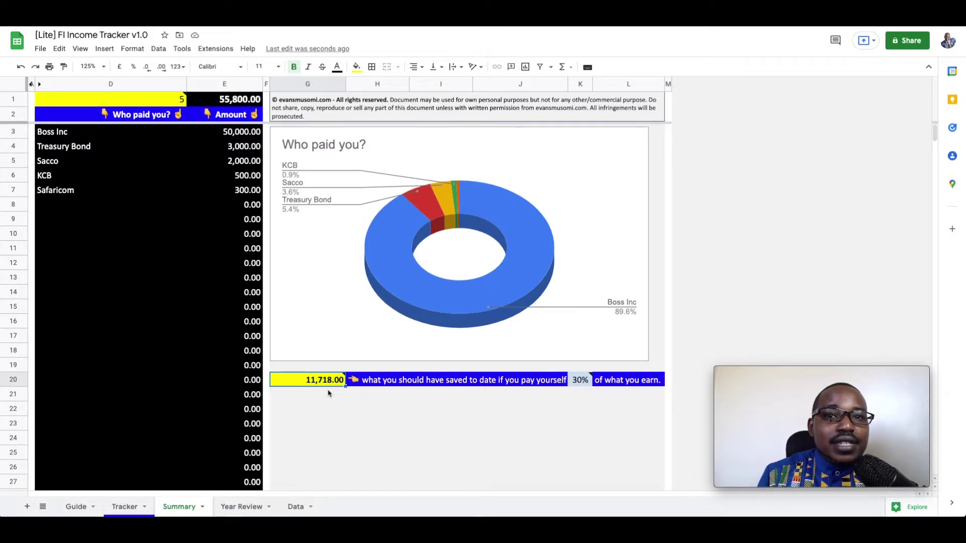
# Change the Summary savings rate in K20 from 30% to 10%.
pyautogui.click(580, 383)
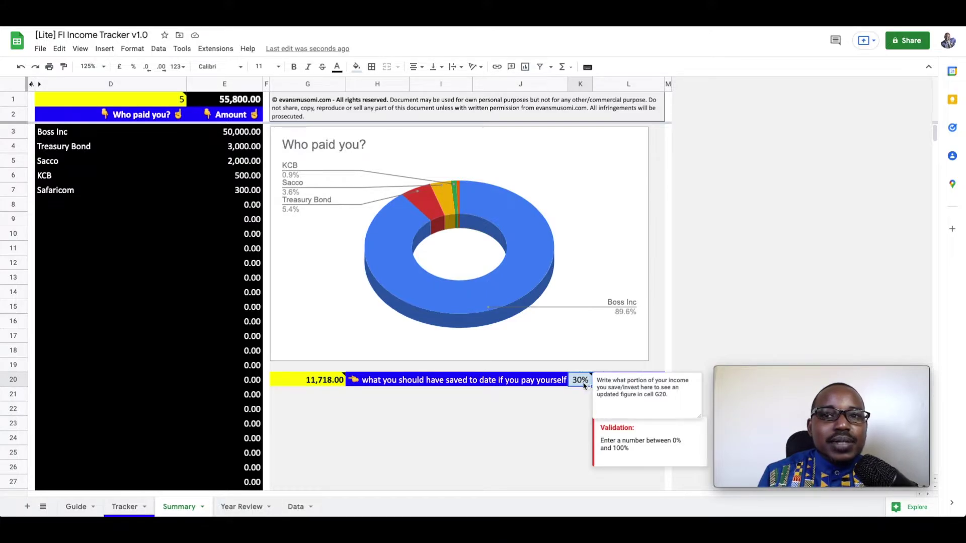
pyautogui.doubleClick(580, 381)
pyautogui.moveTo(578, 381); pyautogui.dragTo(563, 384)
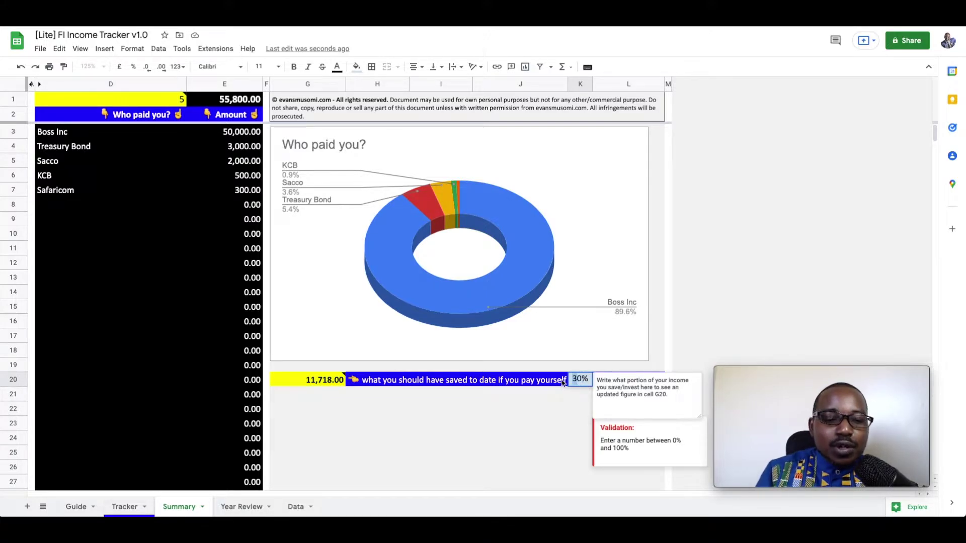
pyautogui.write('1')
pyautogui.press('Return')
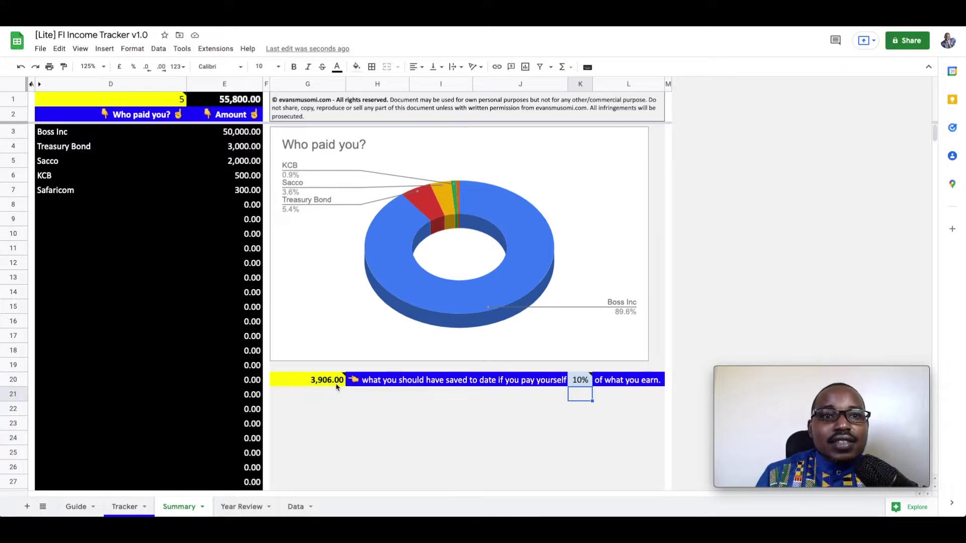
# Restore the savings rate to 30% and bring up the Year Review sheet.
pyautogui.click(579, 384)
pyautogui.doubleClick(579, 383)
pyautogui.press('BackSpace')
pyautogui.write('3')
pyautogui.press('Return')
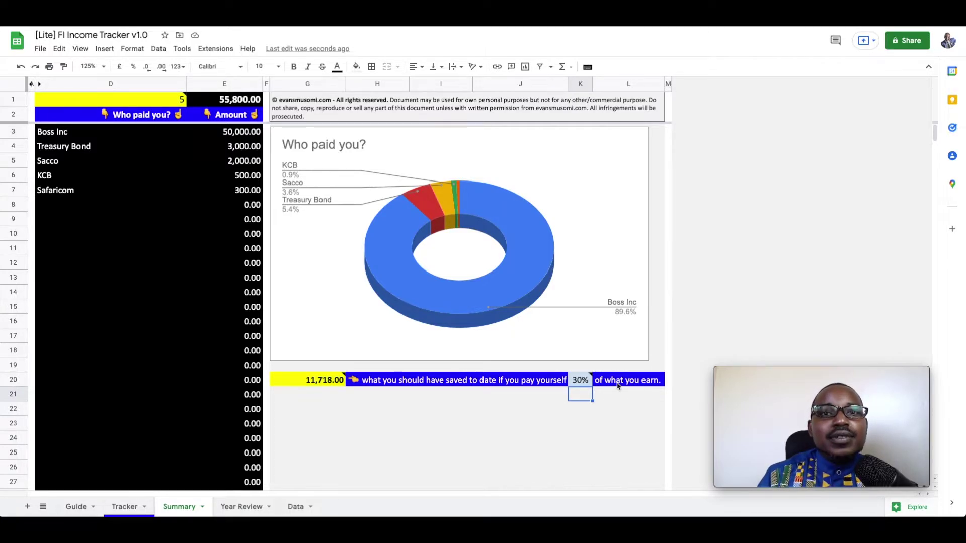
pyautogui.click(244, 508)
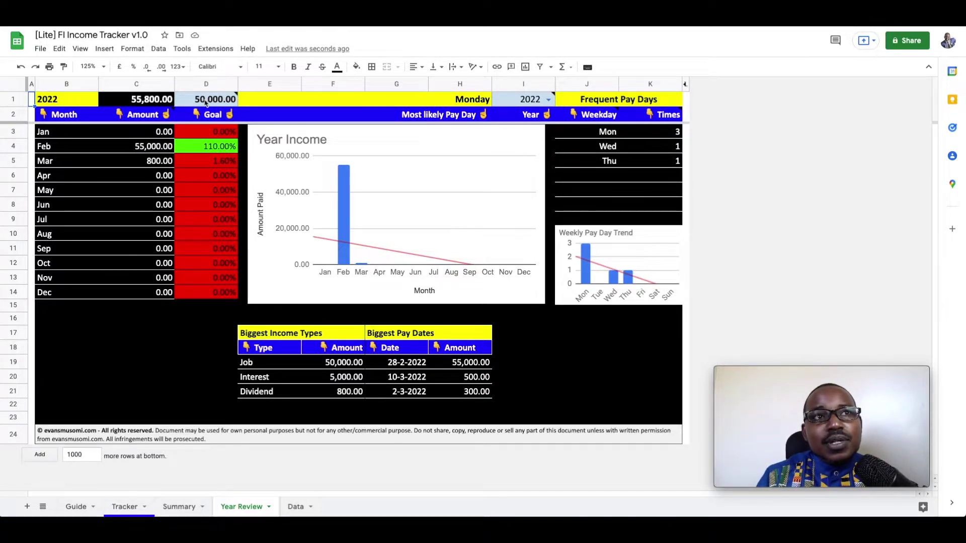
pyautogui.moveTo(211, 102)
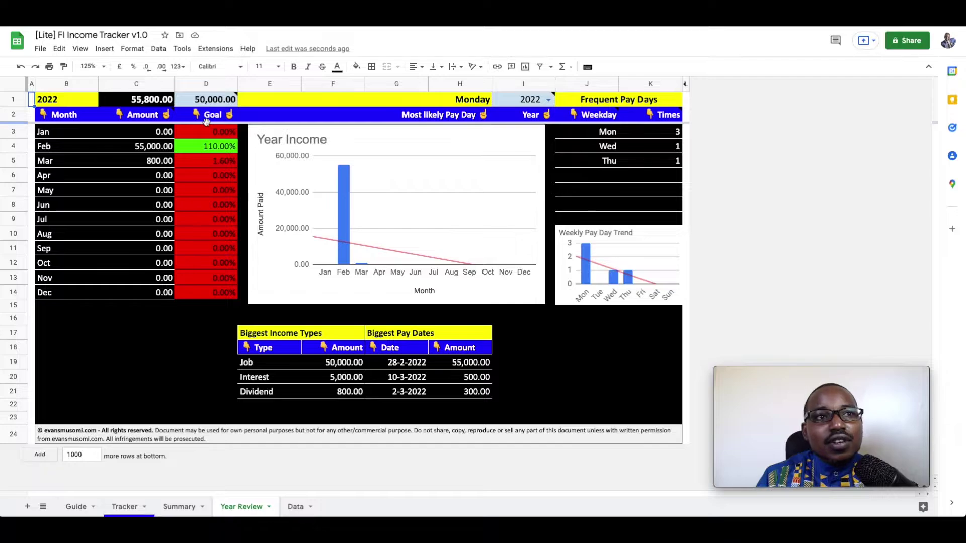
pyautogui.click(155, 150)
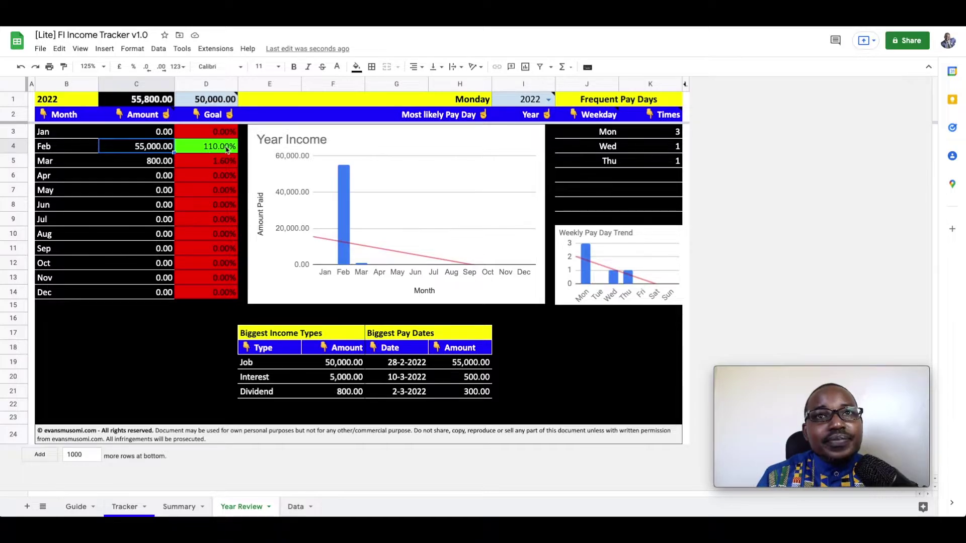
pyautogui.click(549, 100)
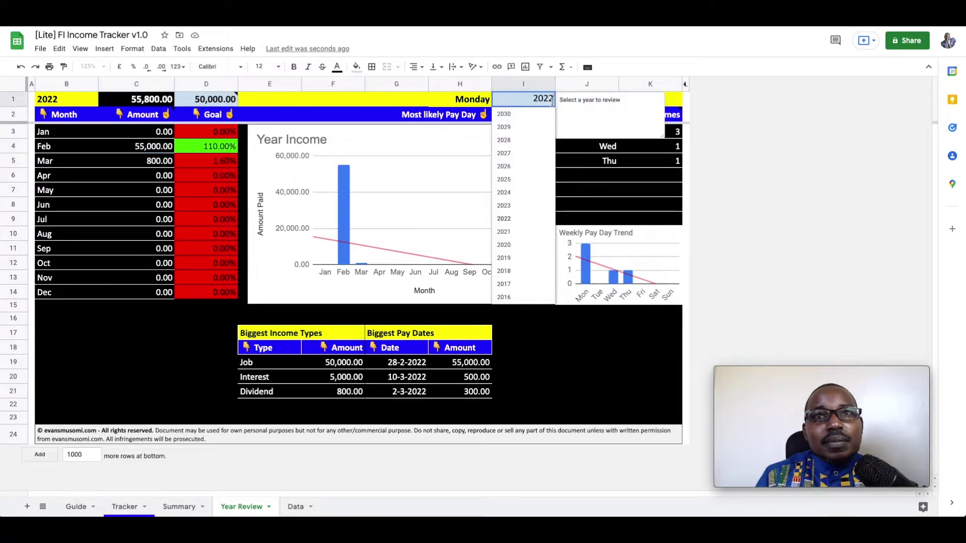
pyautogui.click(527, 222)
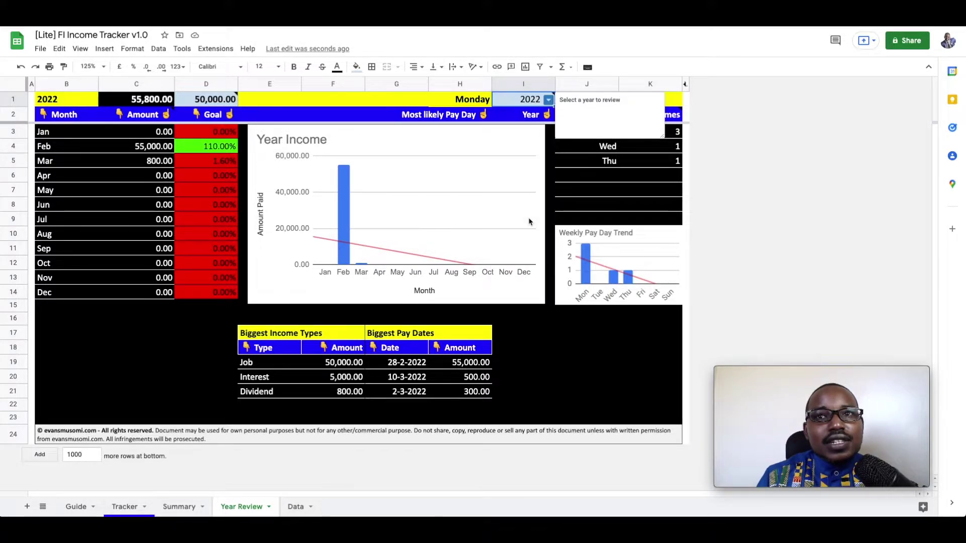
pyautogui.click(549, 187)
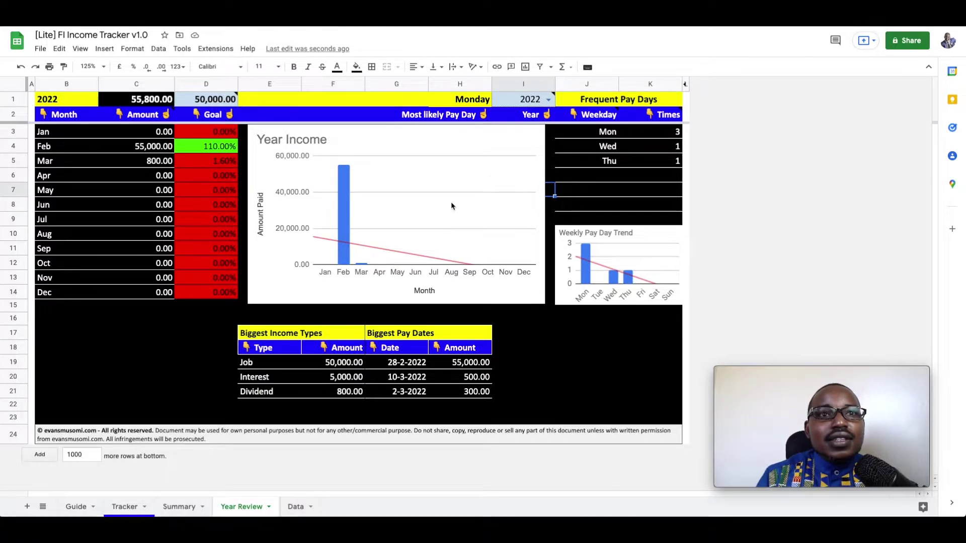
pyautogui.click(344, 181)
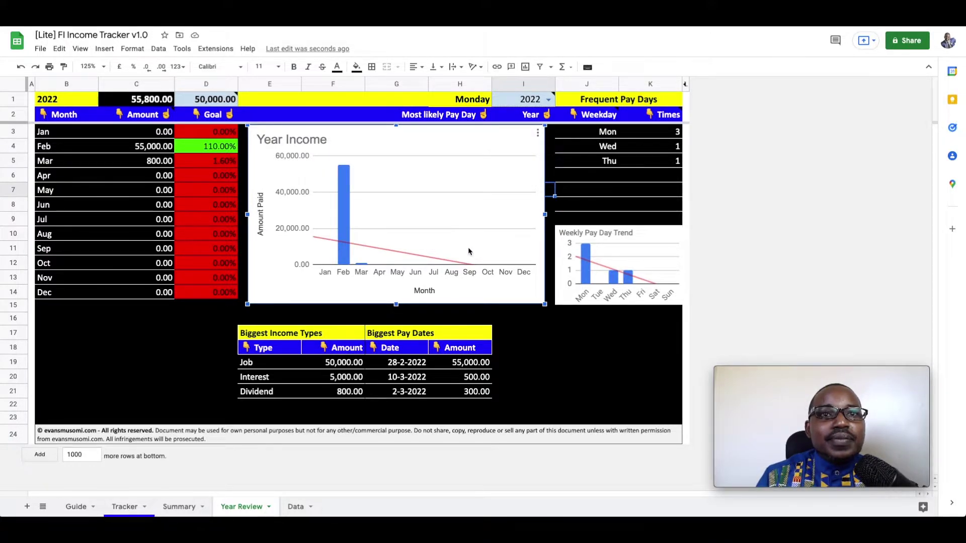
pyautogui.moveTo(343, 251)
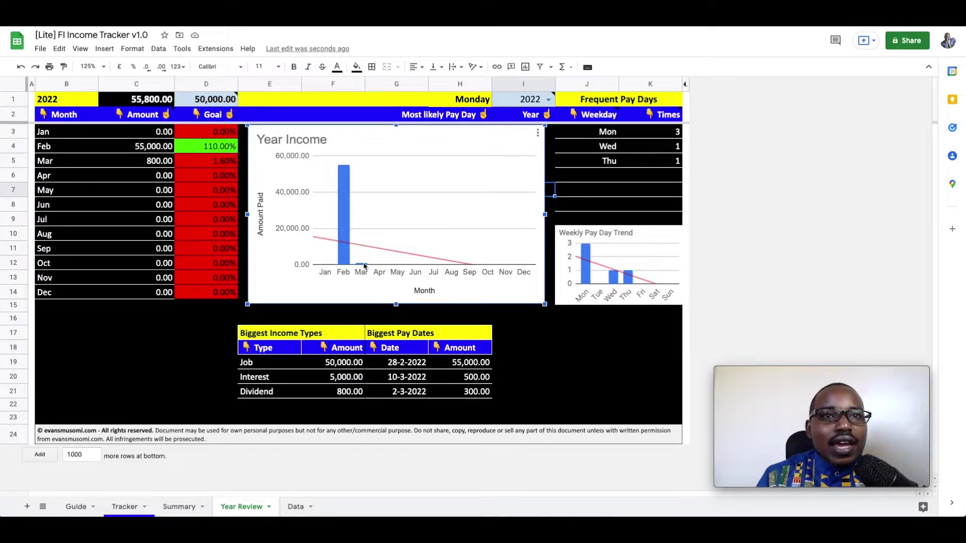
pyautogui.moveTo(362, 268)
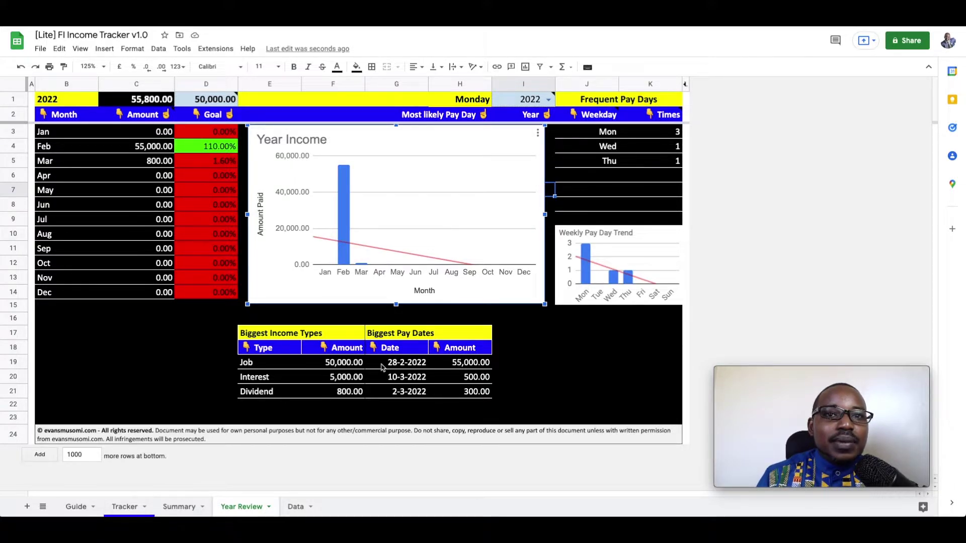
# Inspect the biggest pay dates and amounts (55,000.00, 500.00, 300.00), then open the Data sheet.
pyautogui.click(405, 367)
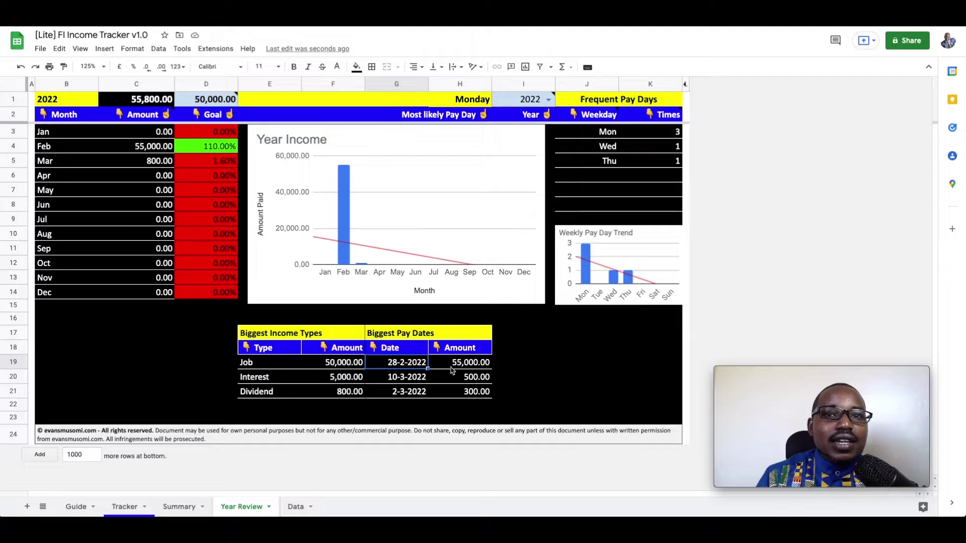
pyautogui.click(481, 368)
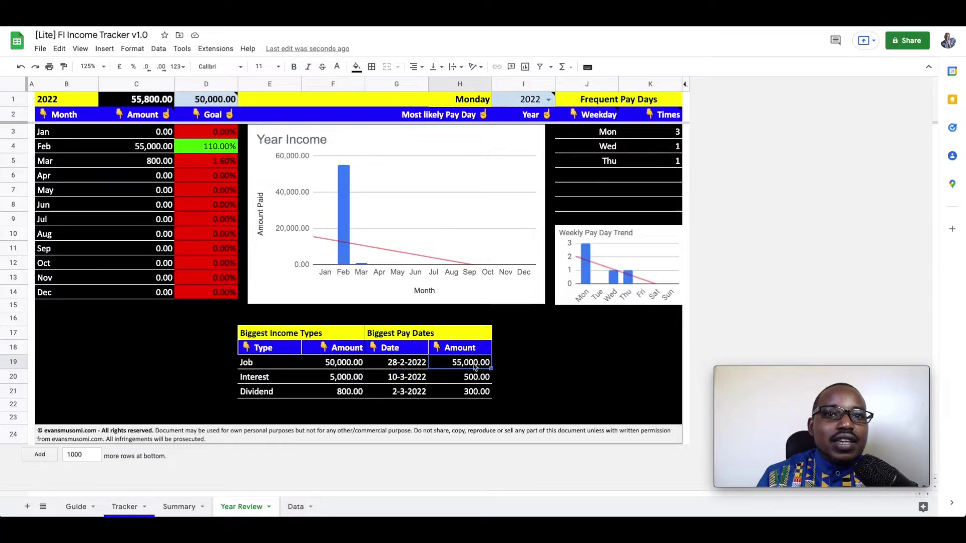
pyautogui.click(399, 377)
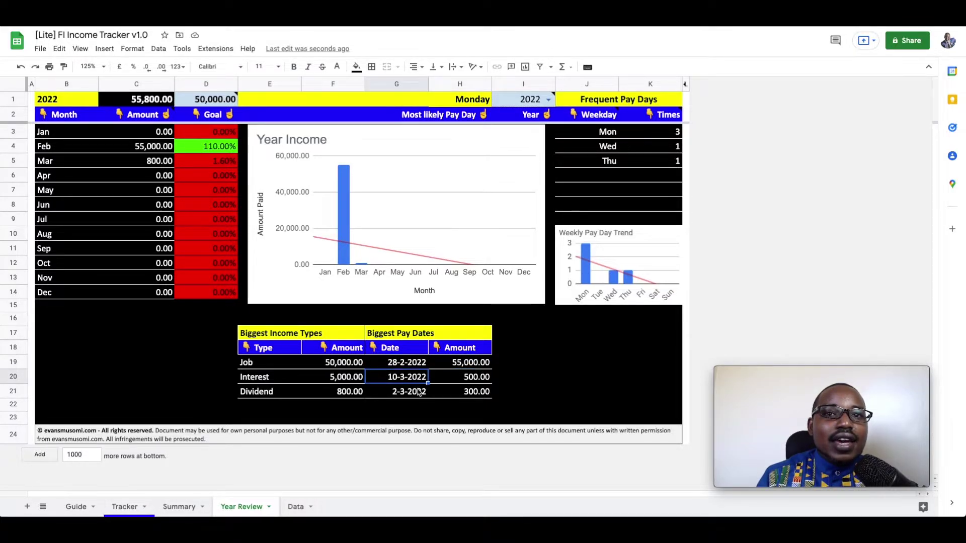
pyautogui.click(489, 381)
pyautogui.click(486, 393)
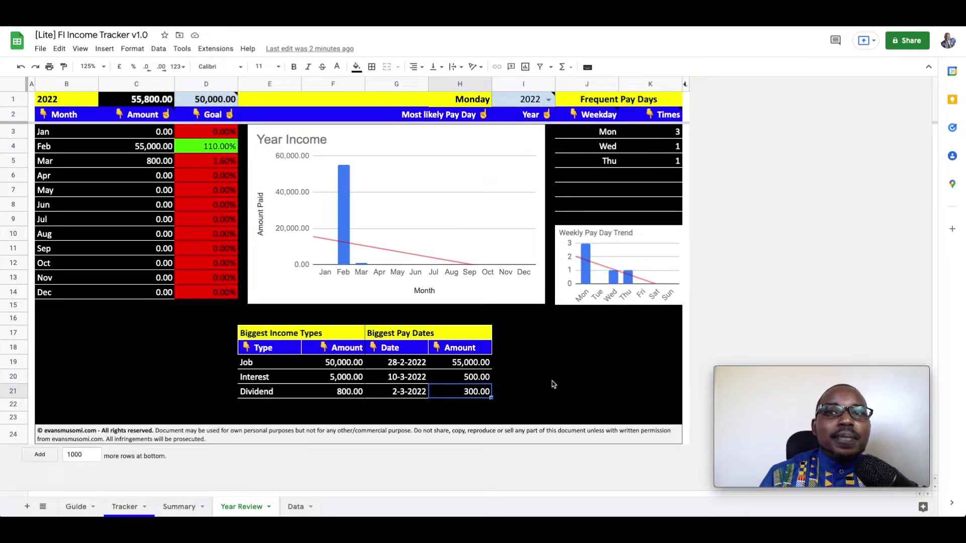
pyautogui.click(553, 376)
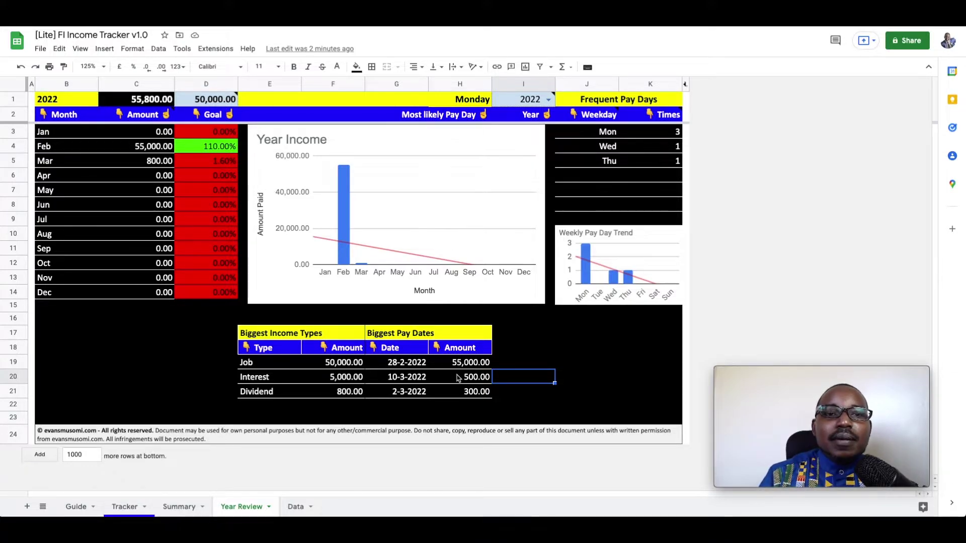
pyautogui.click(292, 504)
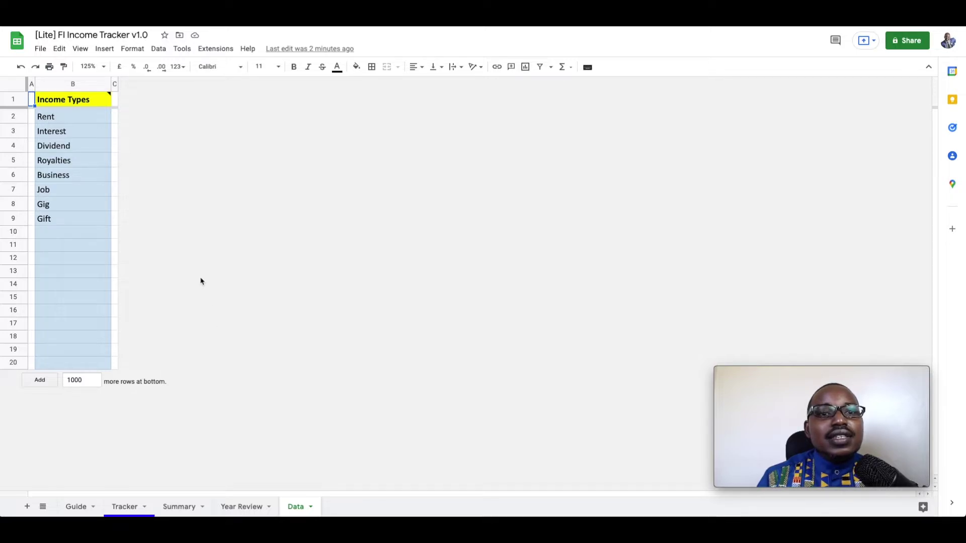
# Check income types Rent through Gift, then confirm KCB's Tracker dropdown offers the same types.
pyautogui.click(77, 117)
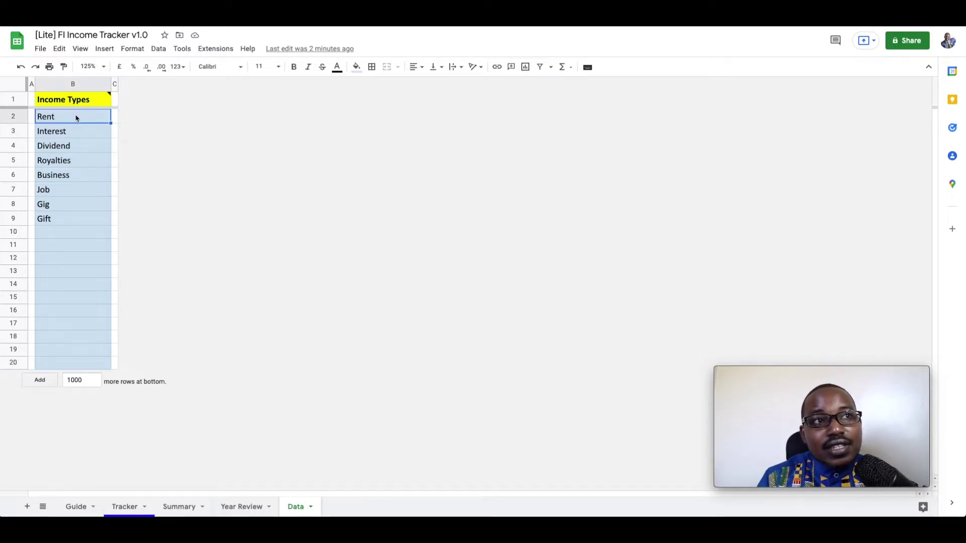
pyautogui.keyDown('ctrl'); pyautogui.click(68, 225); pyautogui.keyUp('ctrl')
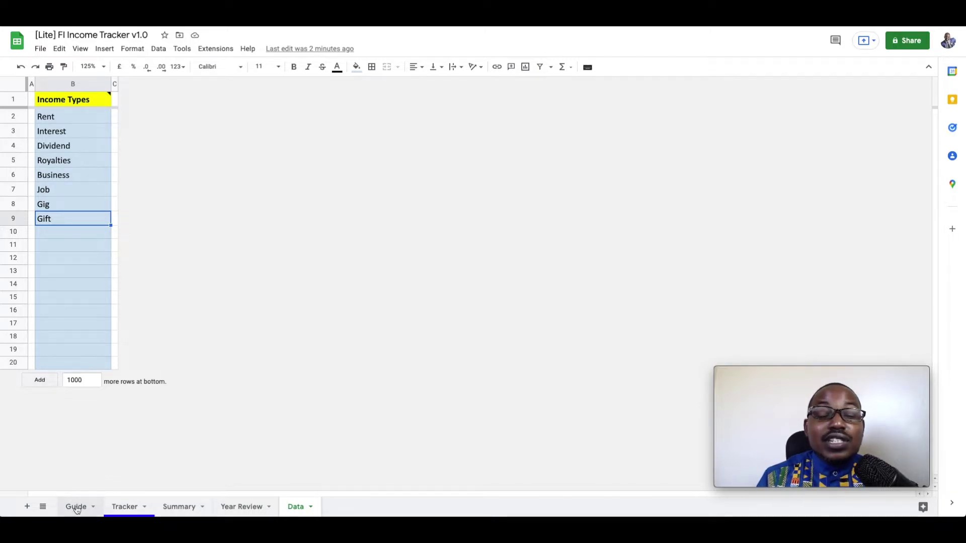
pyautogui.click(126, 508)
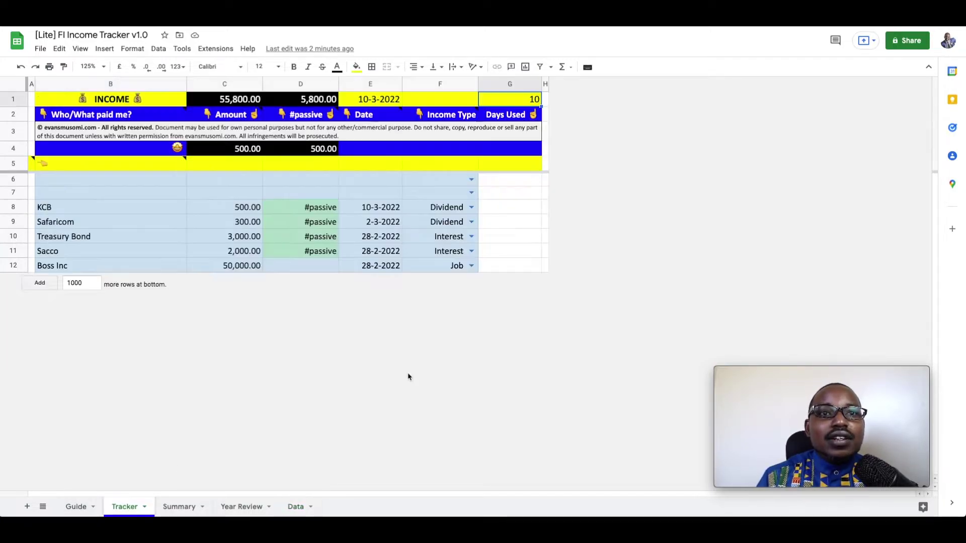
pyautogui.click(473, 206)
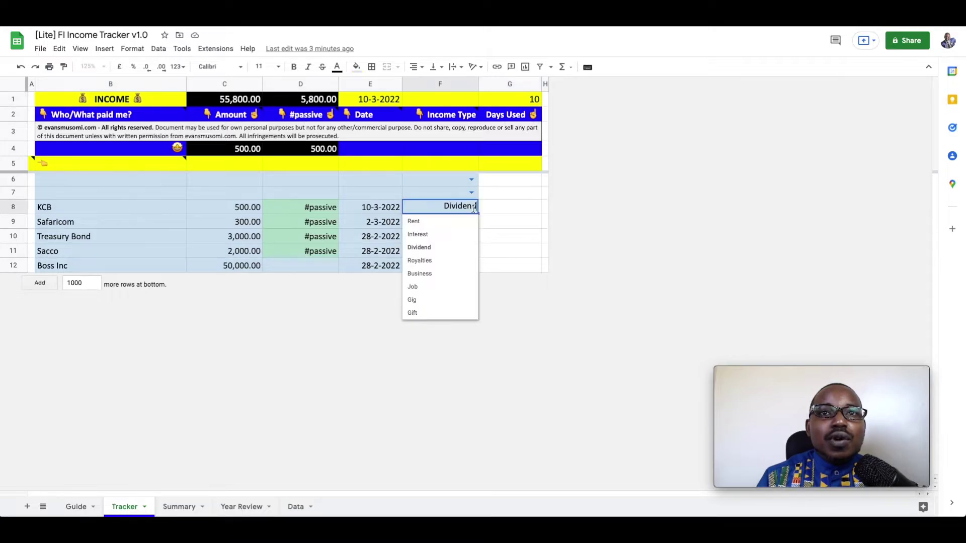
pyautogui.click(515, 213)
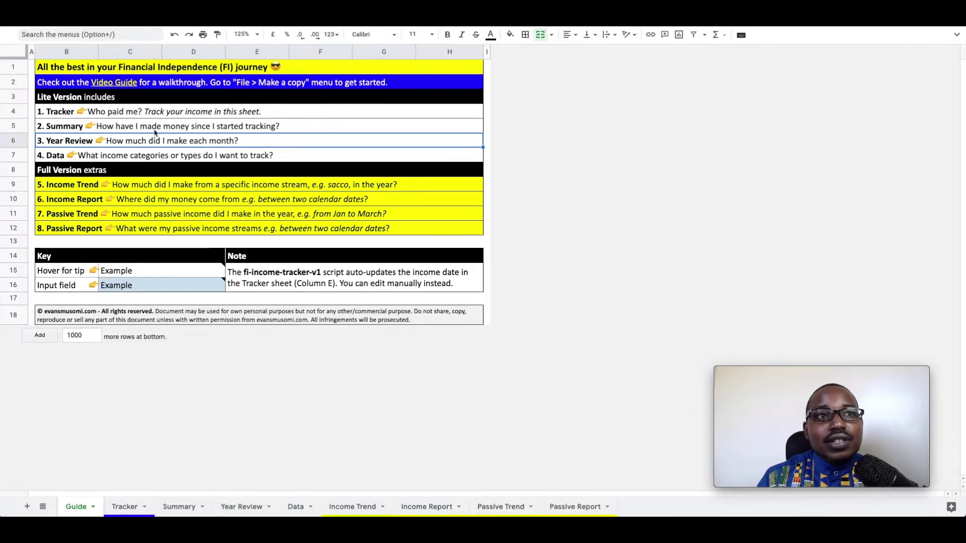
# Walk through the Guide's Data sheet, Income Trend and Passive Report descriptions.
pyautogui.click(149, 155)
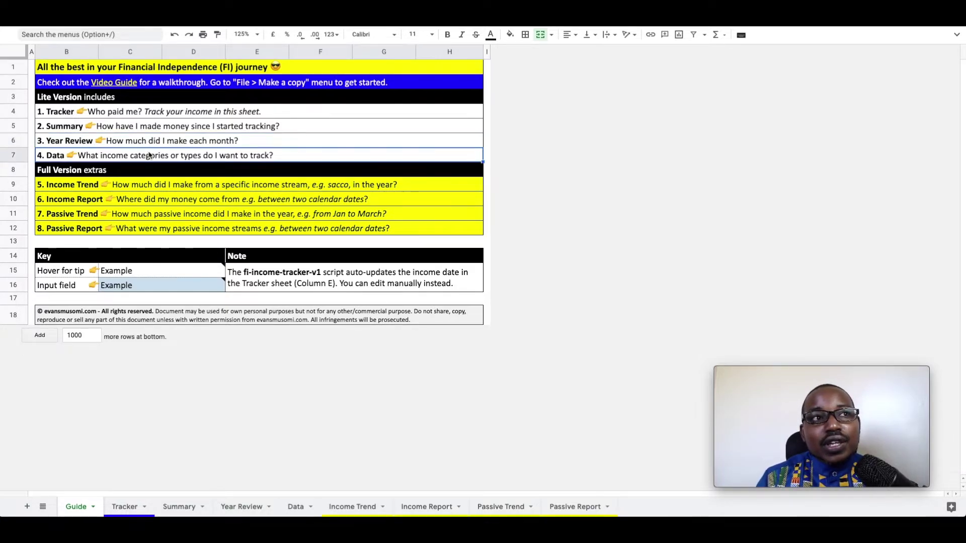
pyautogui.click(138, 186)
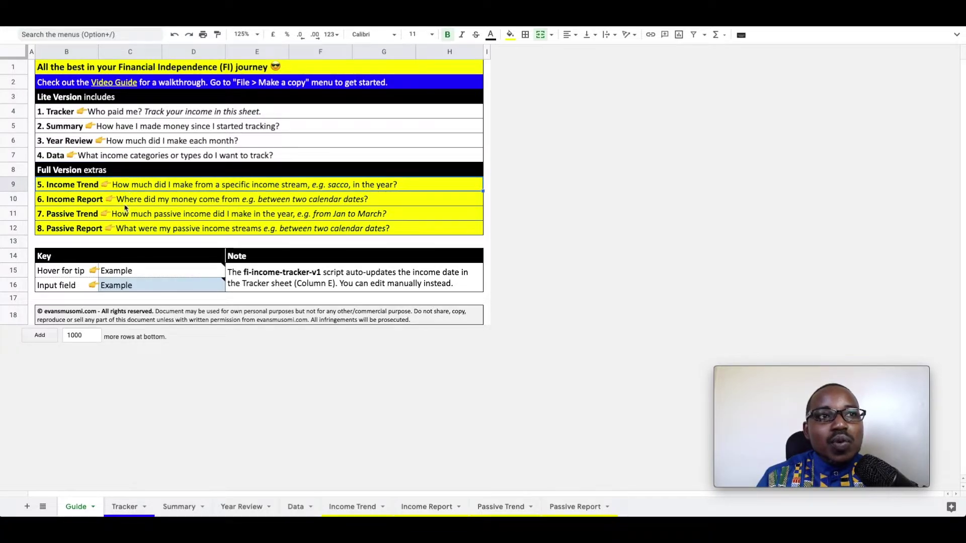
pyautogui.click(124, 230)
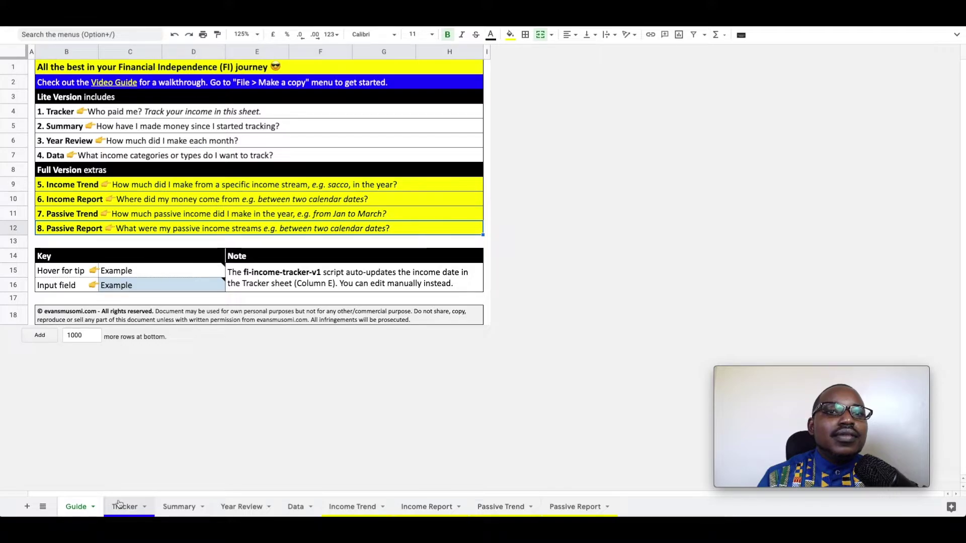
# On the Tracker, insert a row above NCBA and enter payer 'Grand' with amount 80,000.
pyautogui.click(119, 505)
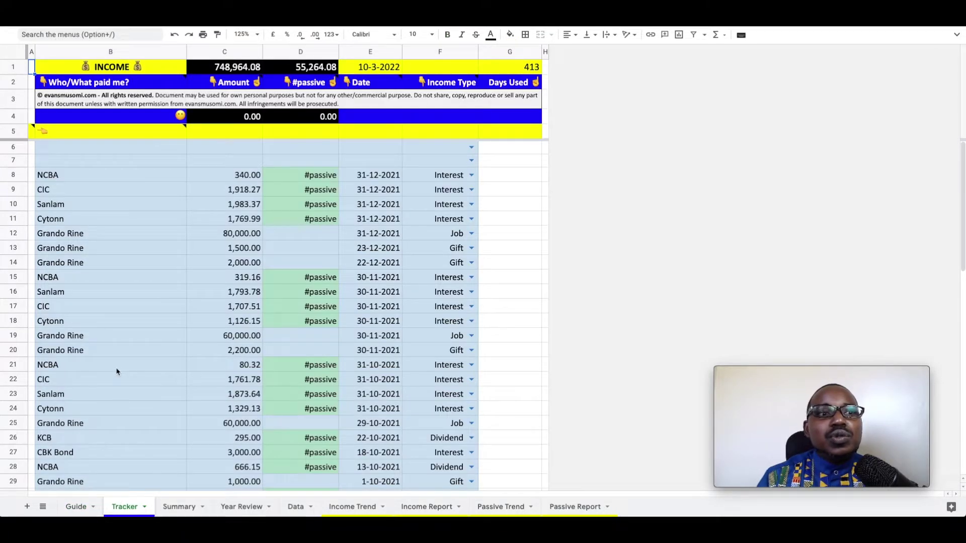
pyautogui.click(67, 177)
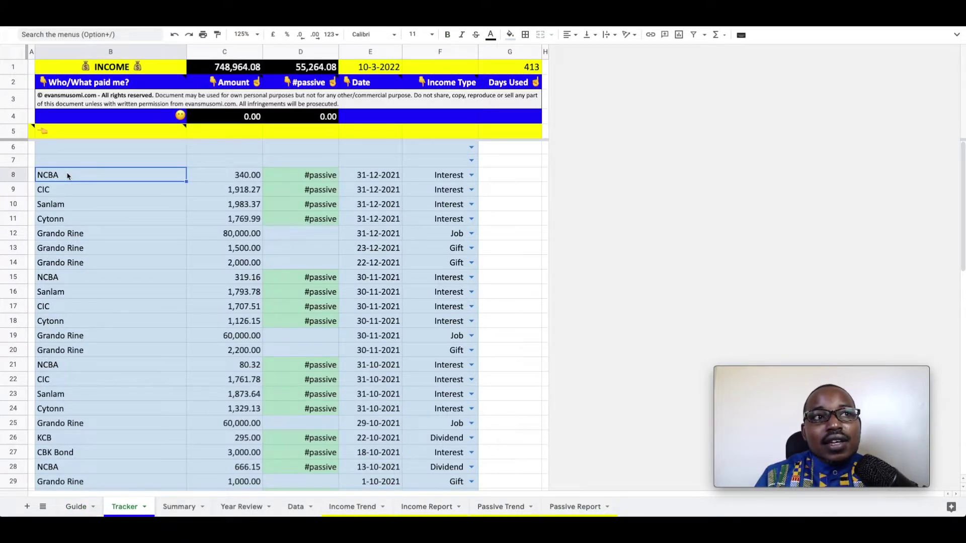
pyautogui.rightClick(15, 177)
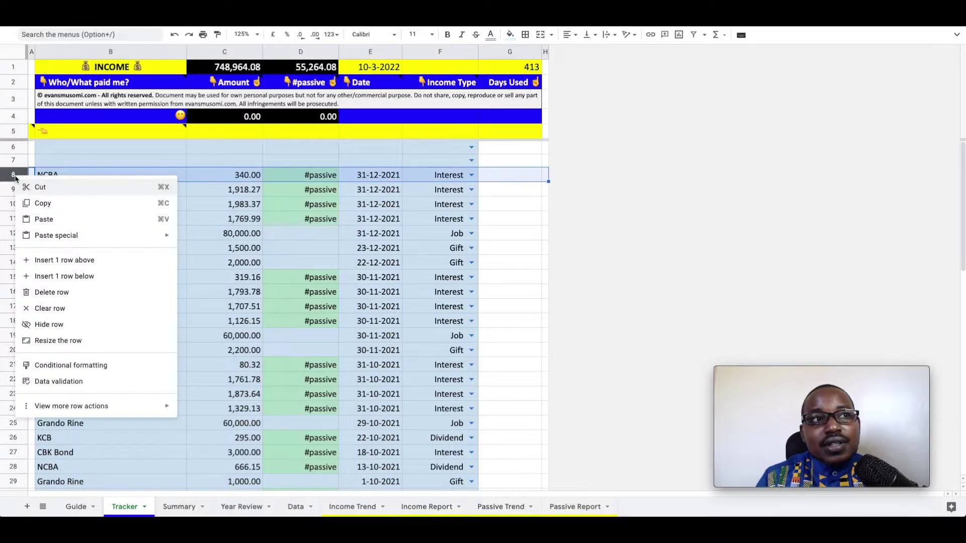
pyautogui.click(47, 259)
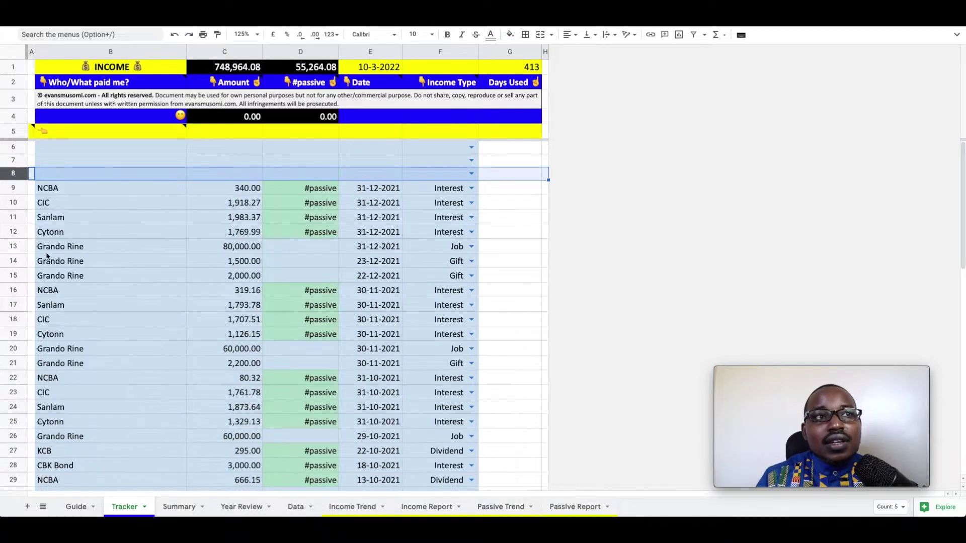
pyautogui.click(56, 177)
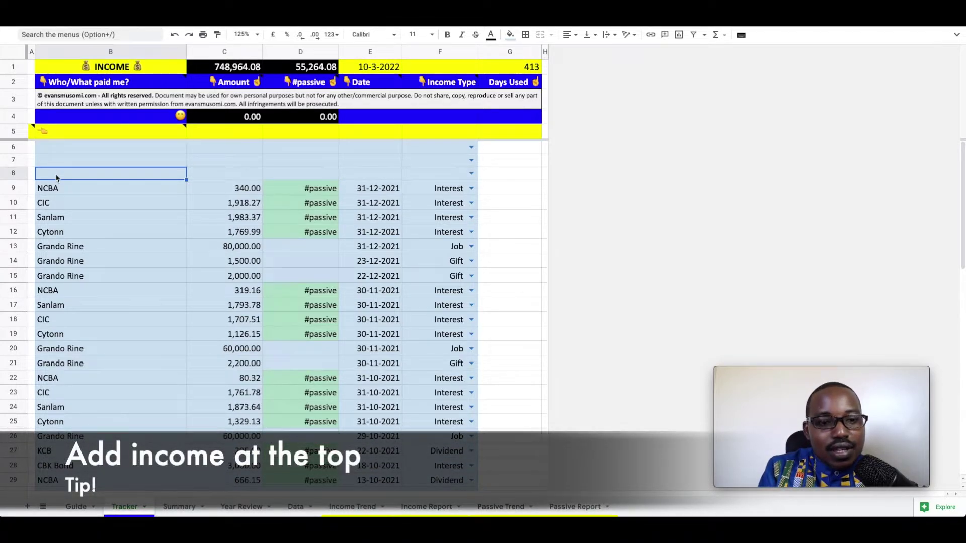
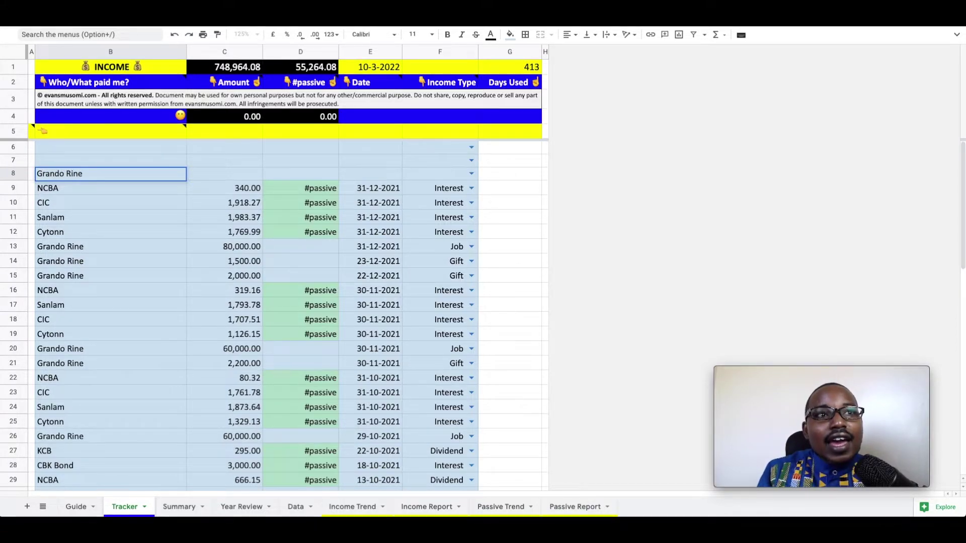
pyautogui.press('Tab')
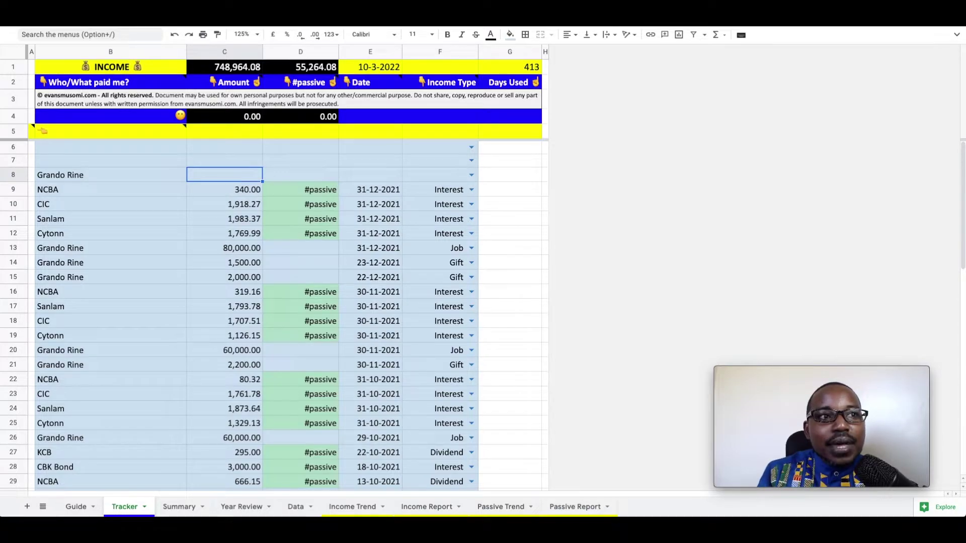
pyautogui.write('80')
pyautogui.write('000')
pyautogui.press('Return')
# Set the new entry's income type to Job, then switch to the Summary sheet.
pyautogui.press('Right')
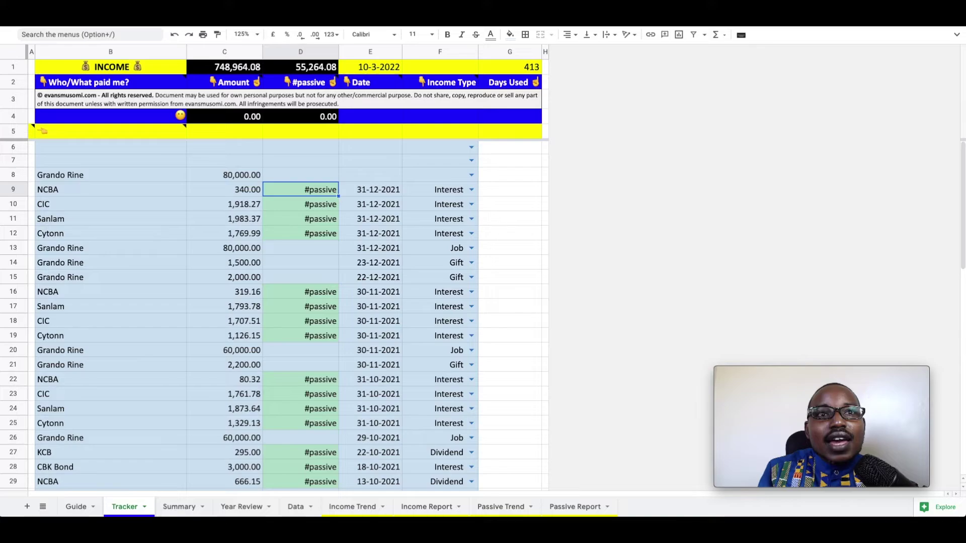
pyautogui.click(471, 174)
pyautogui.click(426, 254)
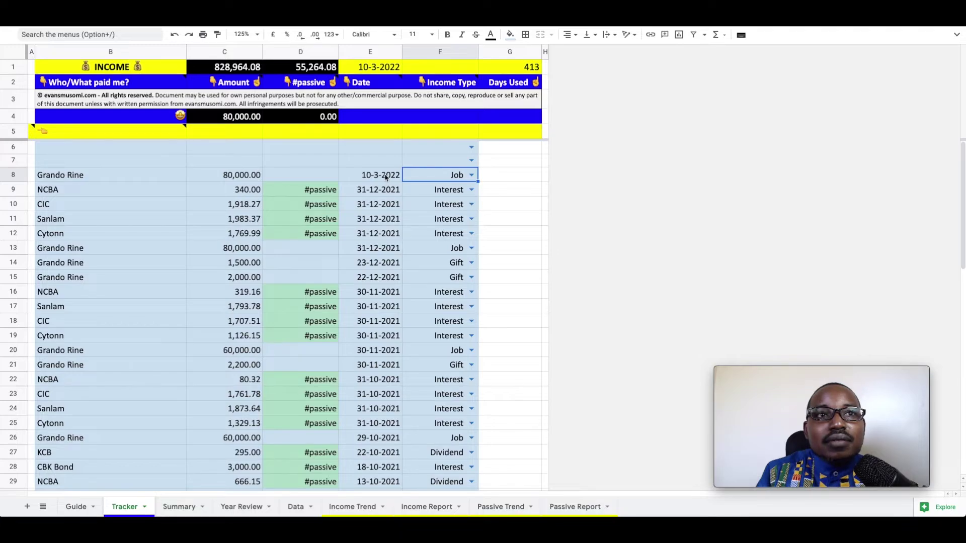
pyautogui.moveTo(236, 122)
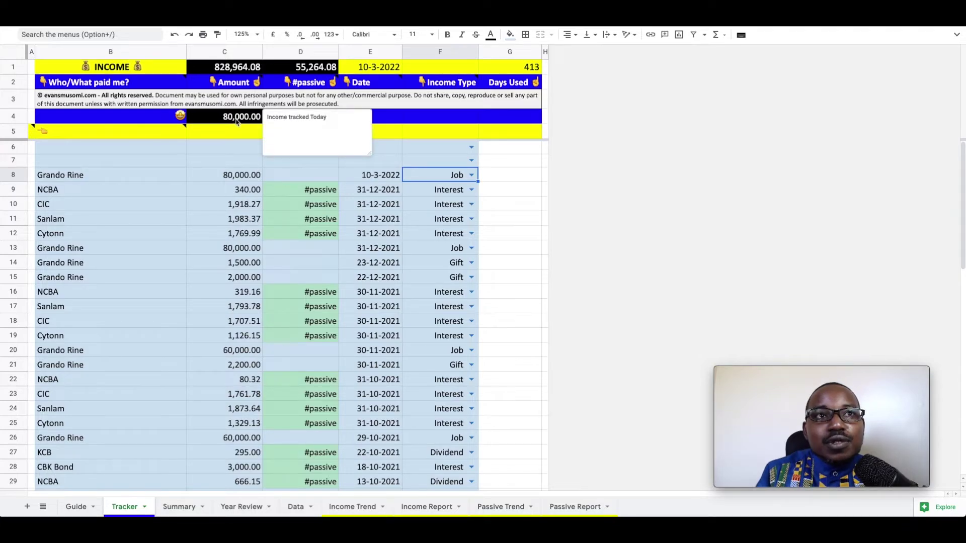
pyautogui.click(233, 161)
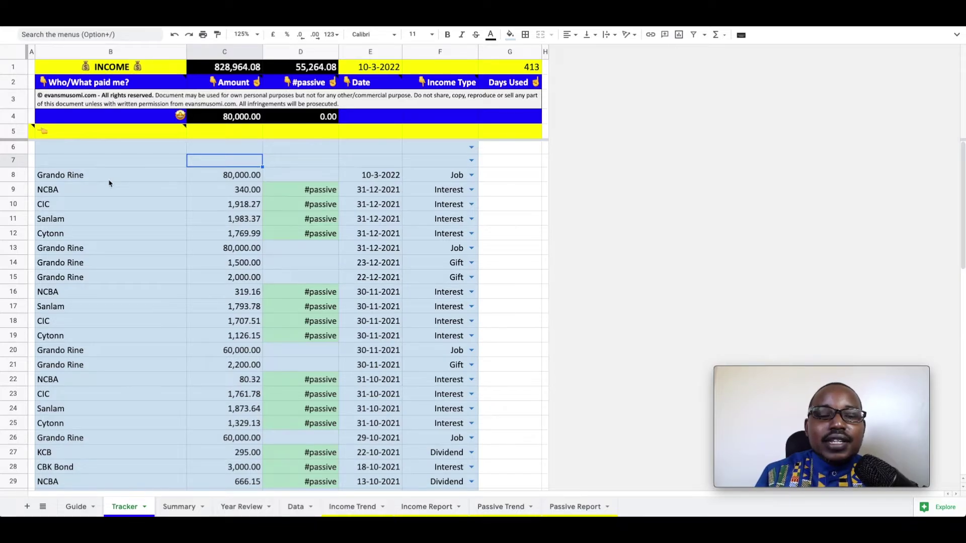
pyautogui.click(181, 508)
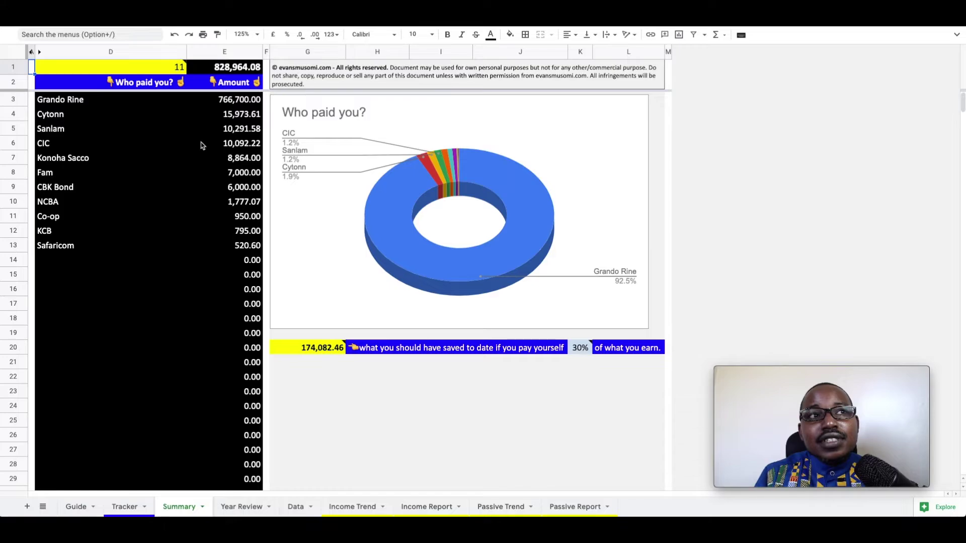
# Inspect the Who paid you? payers, including Konoha Sacco's 8,864.00 total.
pyautogui.click(75, 101)
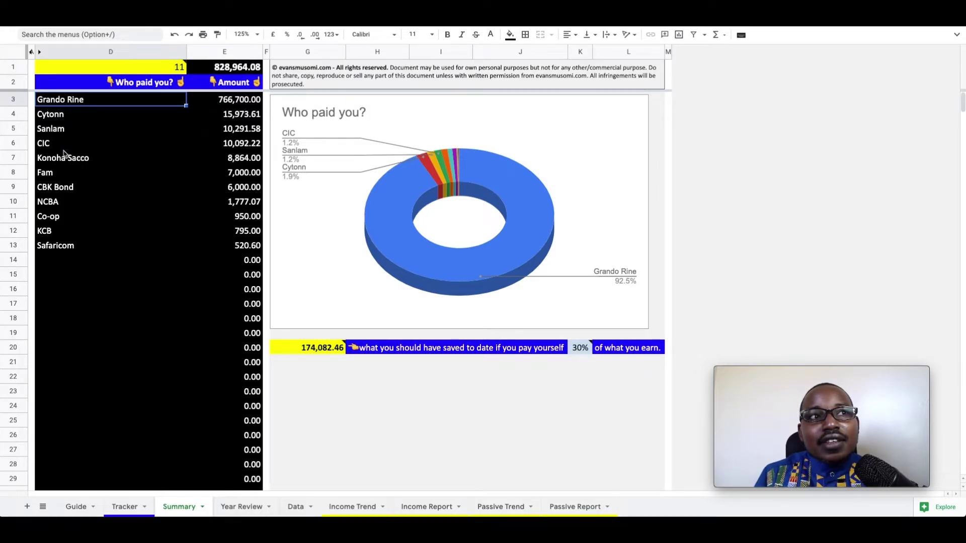
pyautogui.click(98, 162)
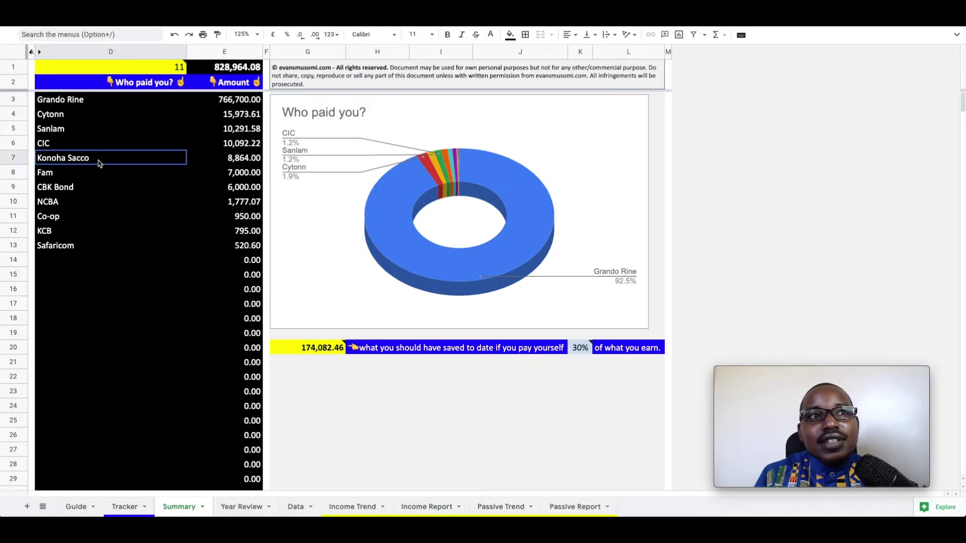
pyautogui.click(240, 162)
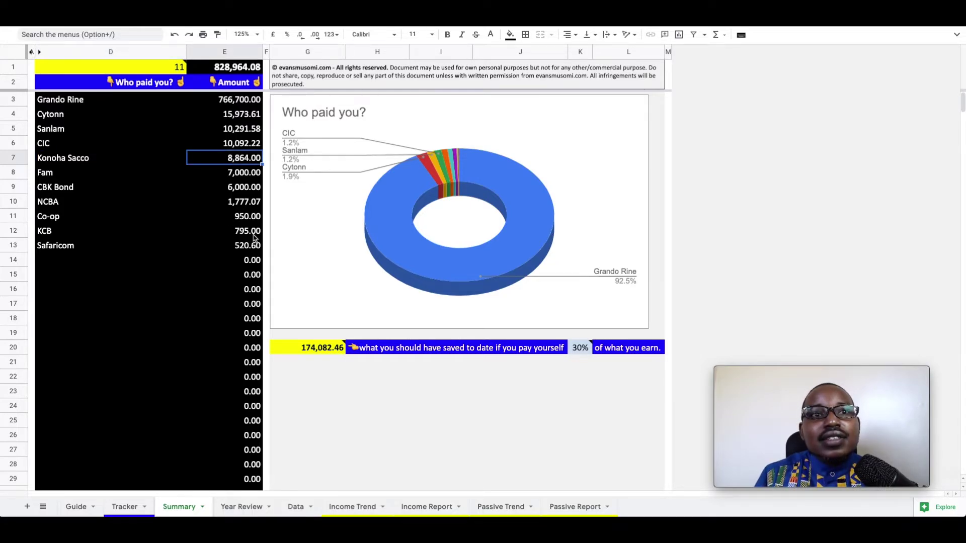
# Read the notes on total received and the 174,082.46 savings figure, view the donut chart, then open Year Review.
pyautogui.click(321, 349)
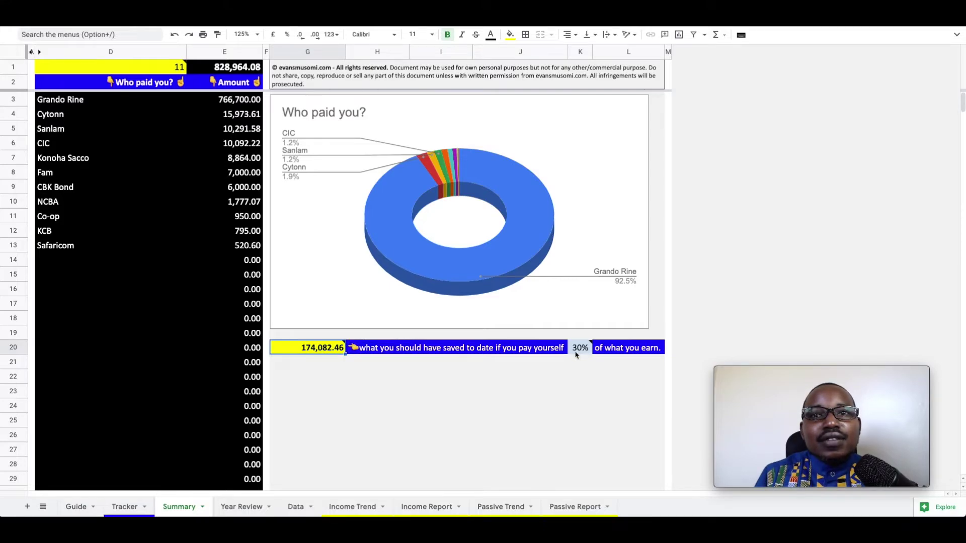
pyautogui.moveTo(587, 355)
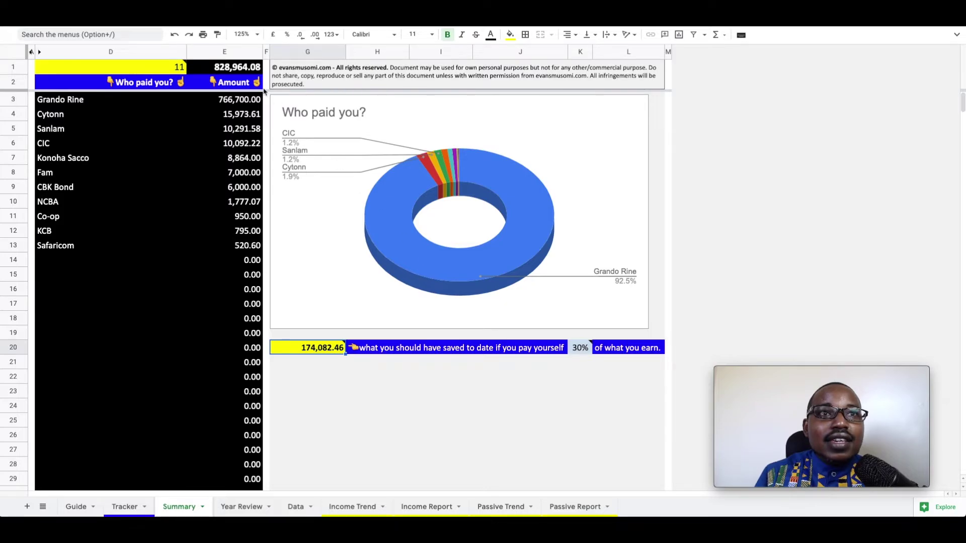
pyautogui.click(227, 70)
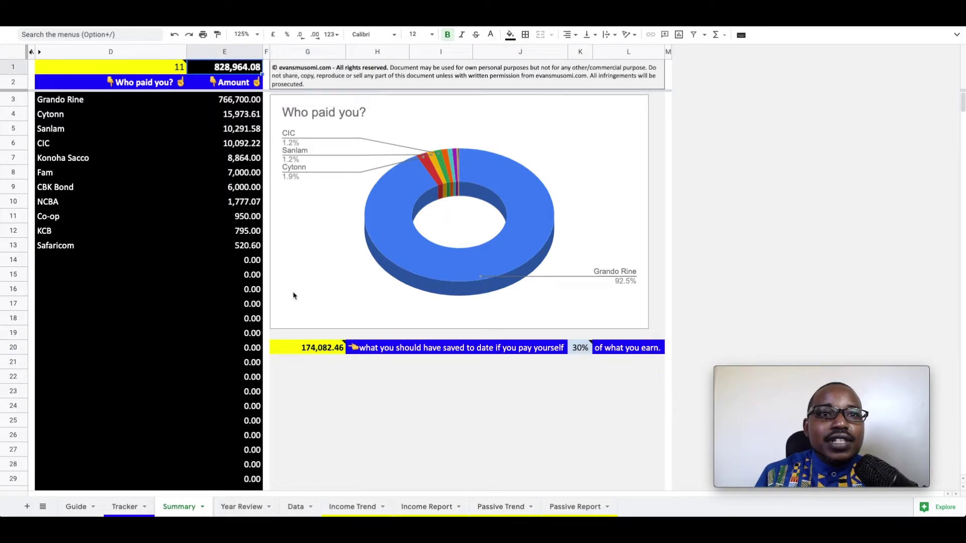
pyautogui.click(315, 355)
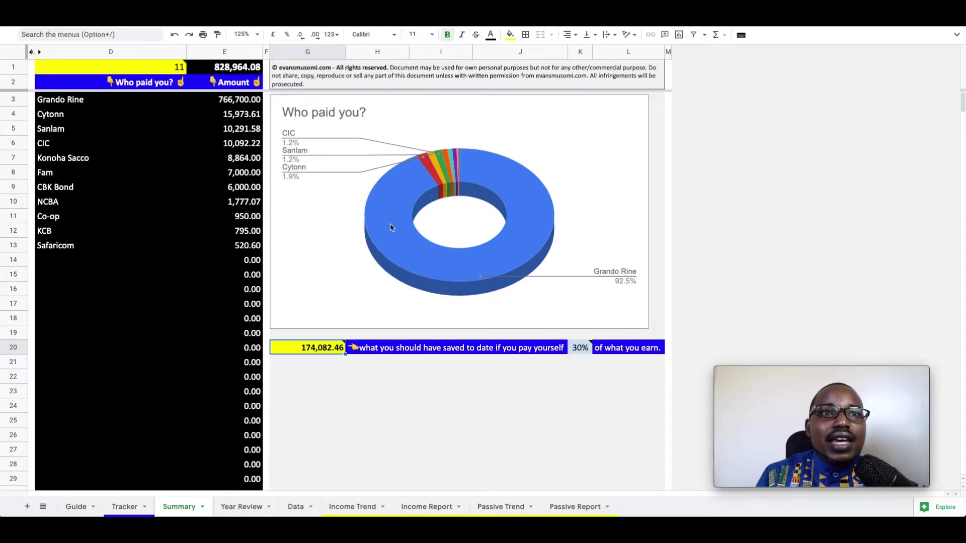
pyautogui.click(398, 275)
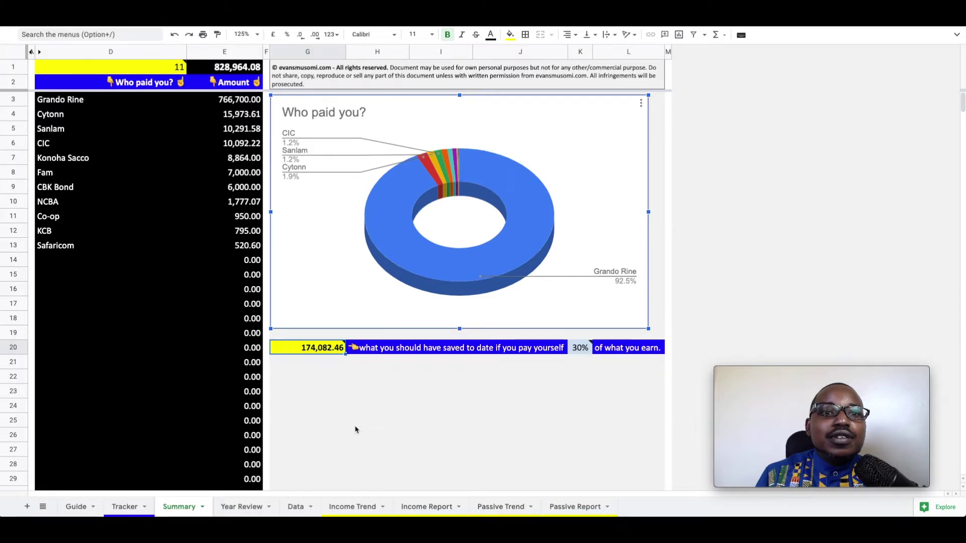
pyautogui.click(238, 509)
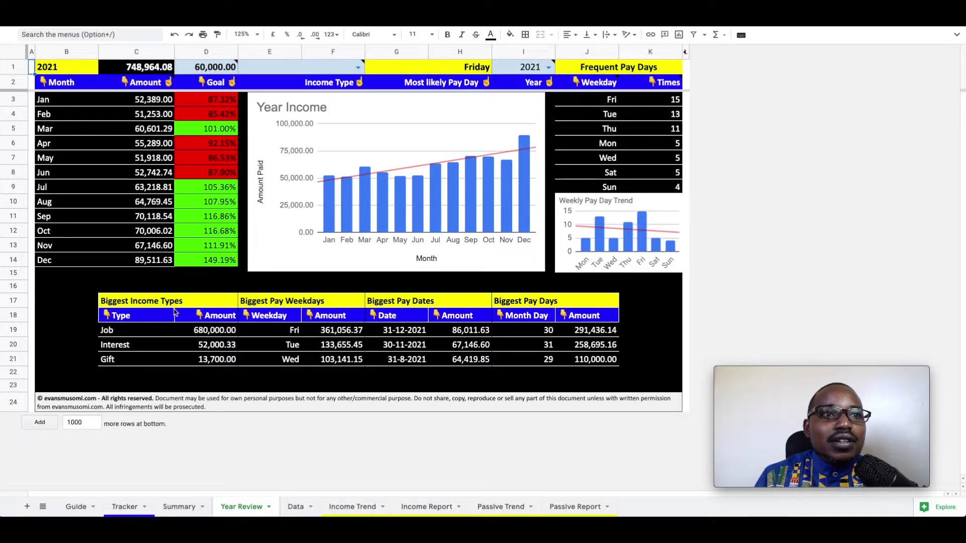
# Review 2021 income types: Job 680,000.00, Interest 52,000.33 and Gift 13,700.00.
pyautogui.click(196, 333)
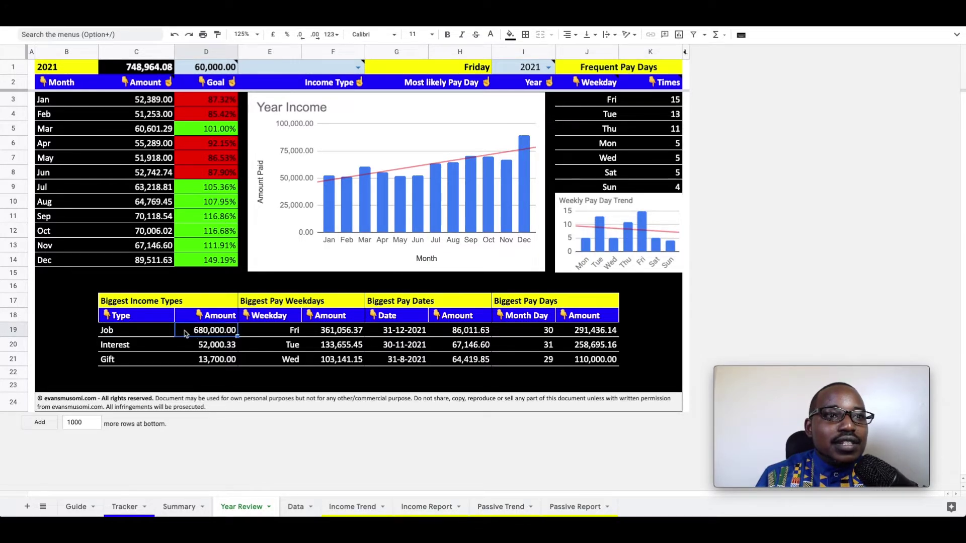
pyautogui.click(548, 68)
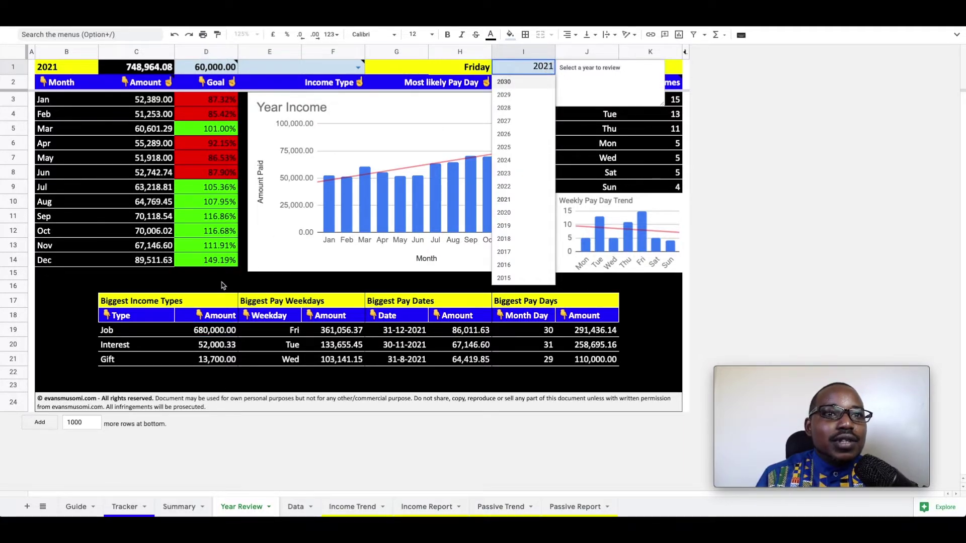
pyautogui.click(222, 285)
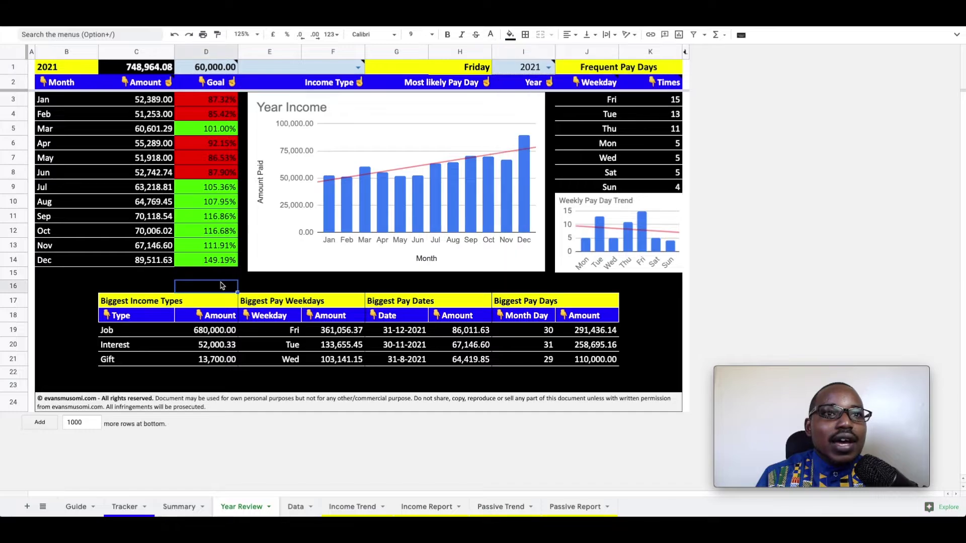
pyautogui.click(191, 347)
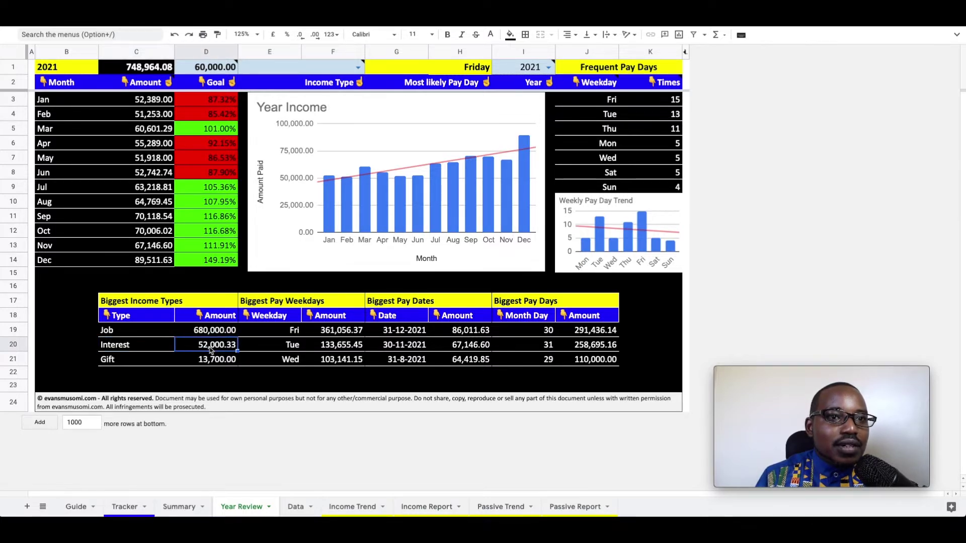
pyautogui.click(123, 358)
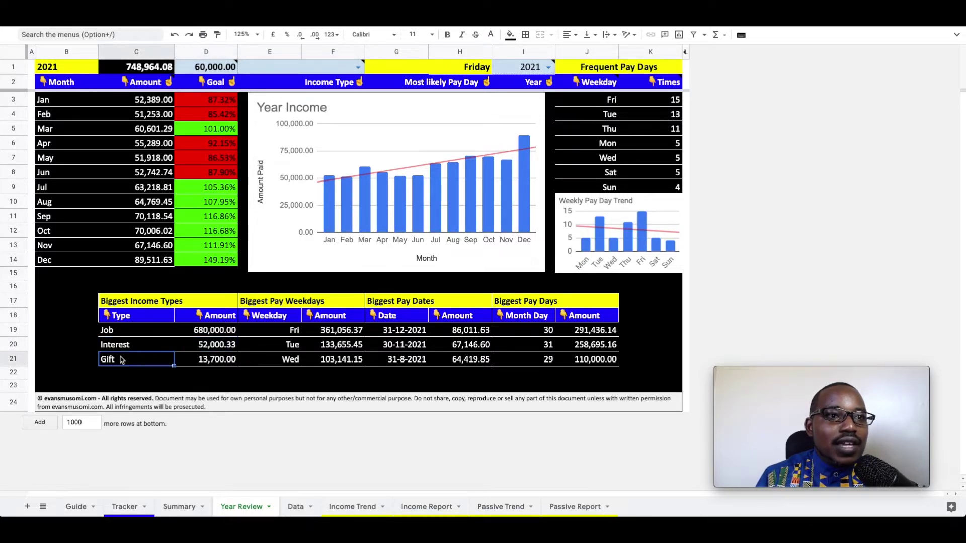
pyautogui.click(227, 363)
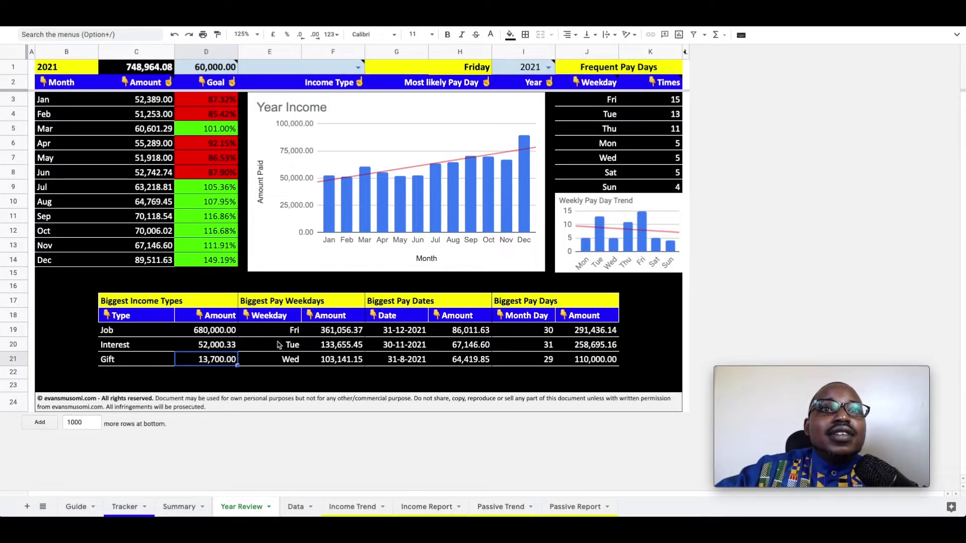
# Examine the Biggest Pay Weekdays, Pay Dates and Pay Days tables, noting the 30th as top day.
pyautogui.click(298, 303)
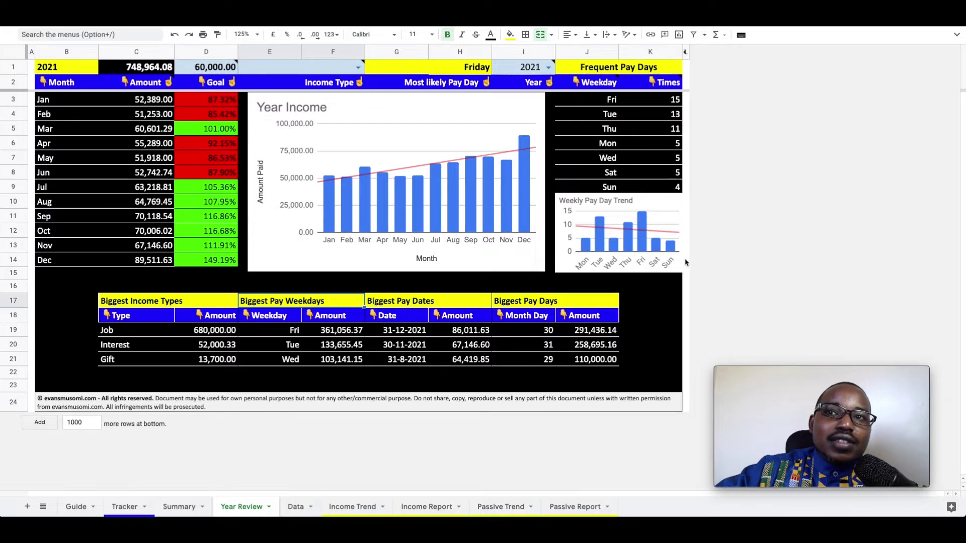
pyautogui.click(414, 305)
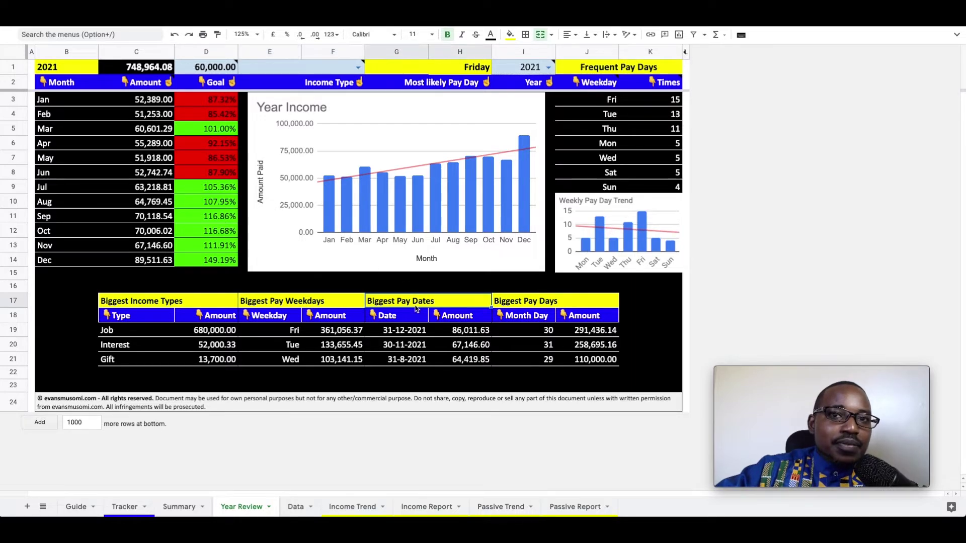
pyautogui.click(418, 336)
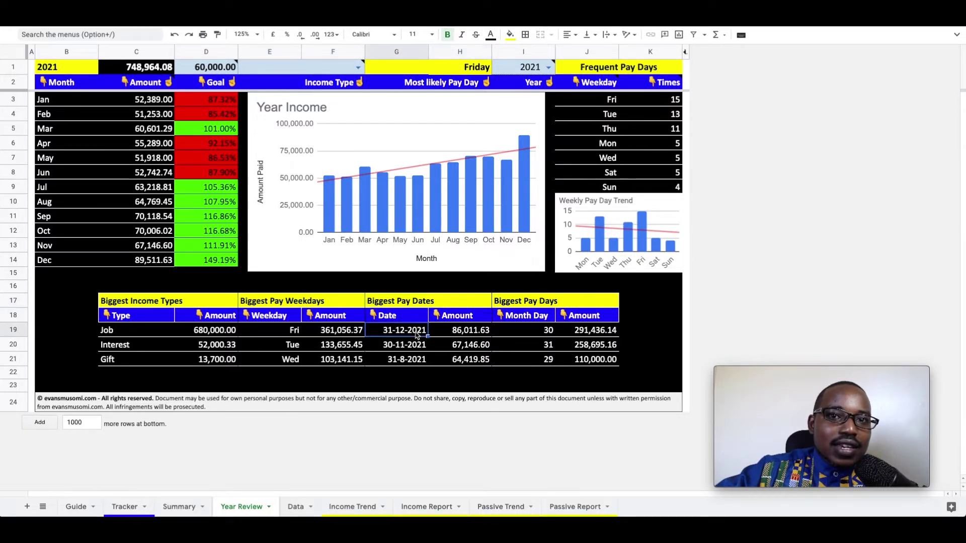
pyautogui.click(419, 346)
pyautogui.click(416, 363)
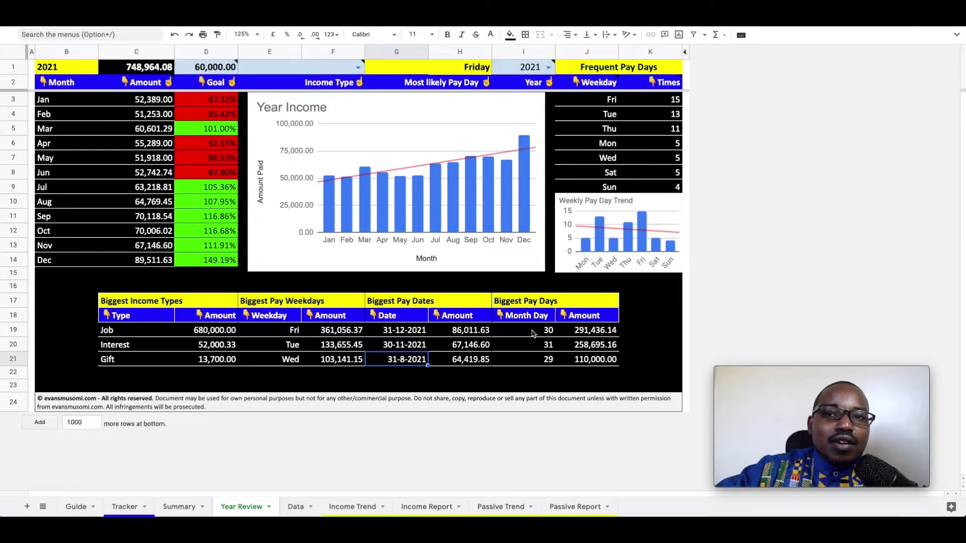
pyautogui.click(533, 334)
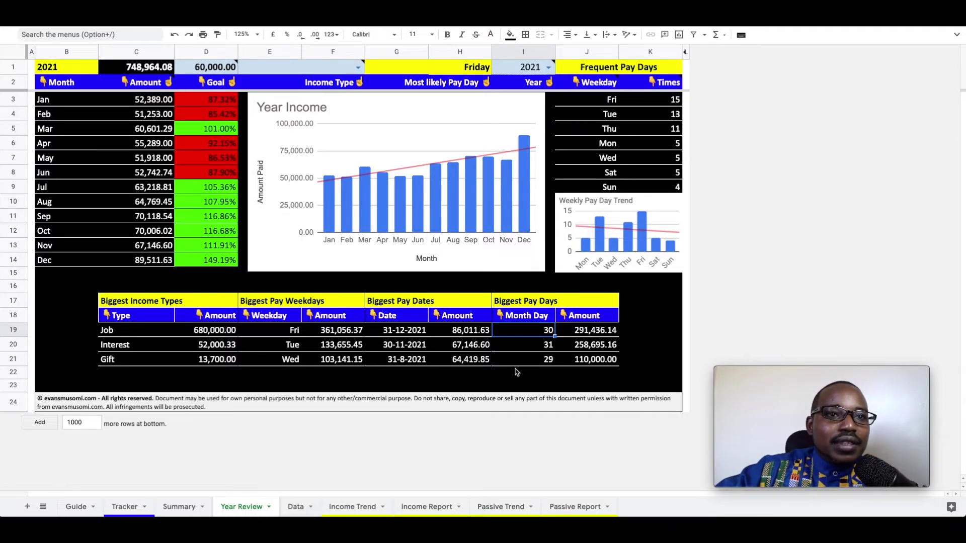
pyautogui.click(407, 278)
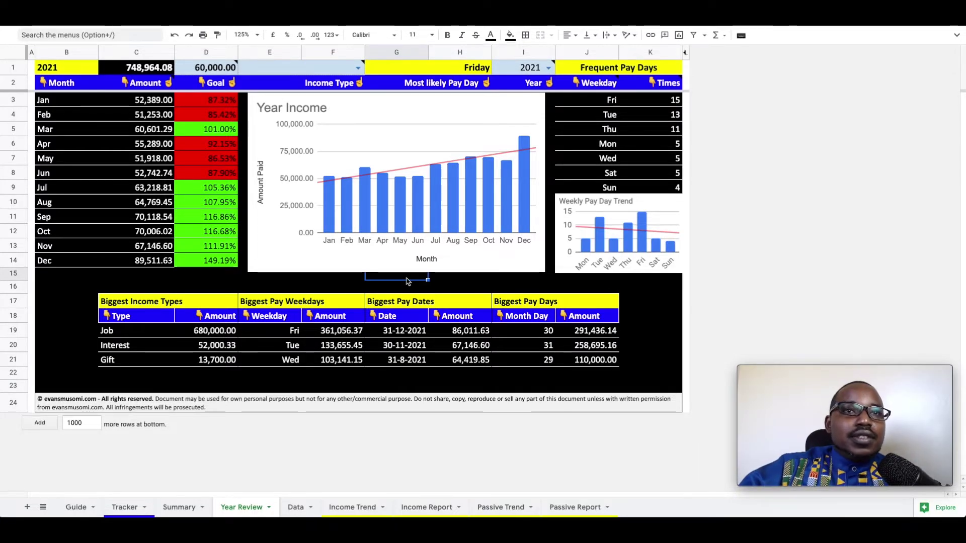
pyautogui.click(357, 68)
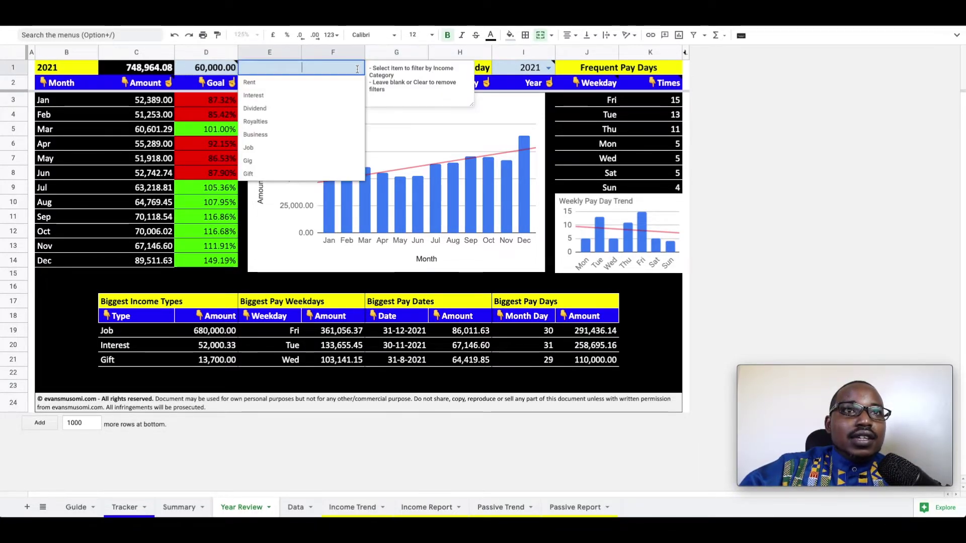
pyautogui.click(320, 96)
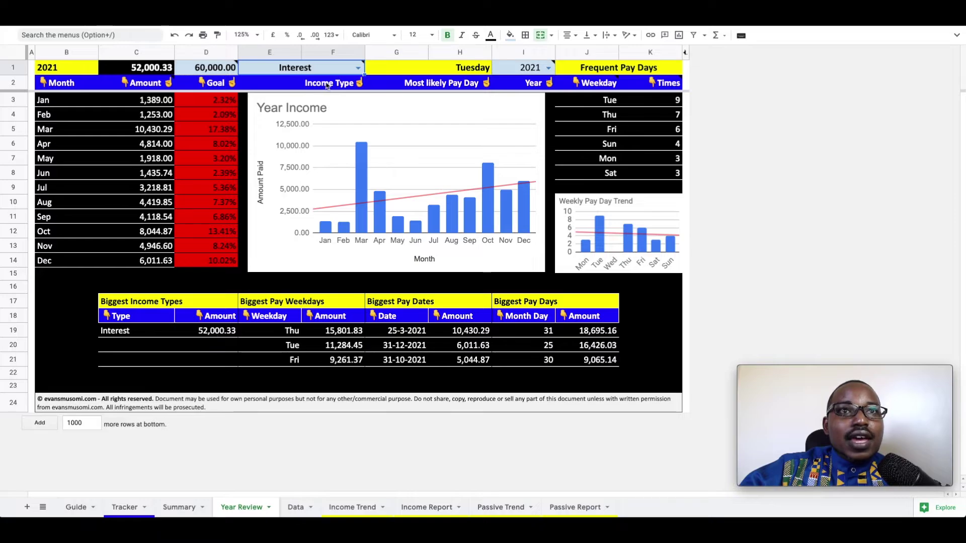
pyautogui.click(358, 67)
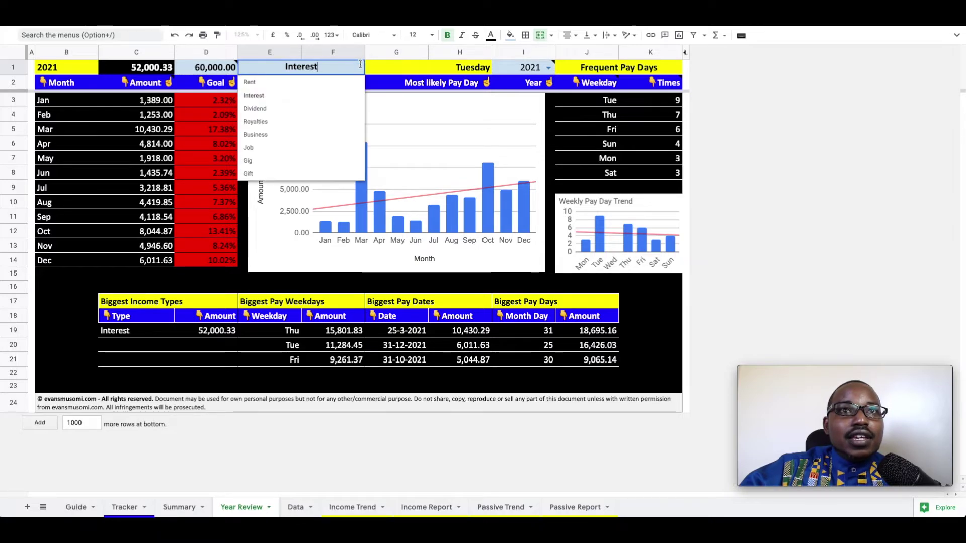
pyautogui.click(322, 108)
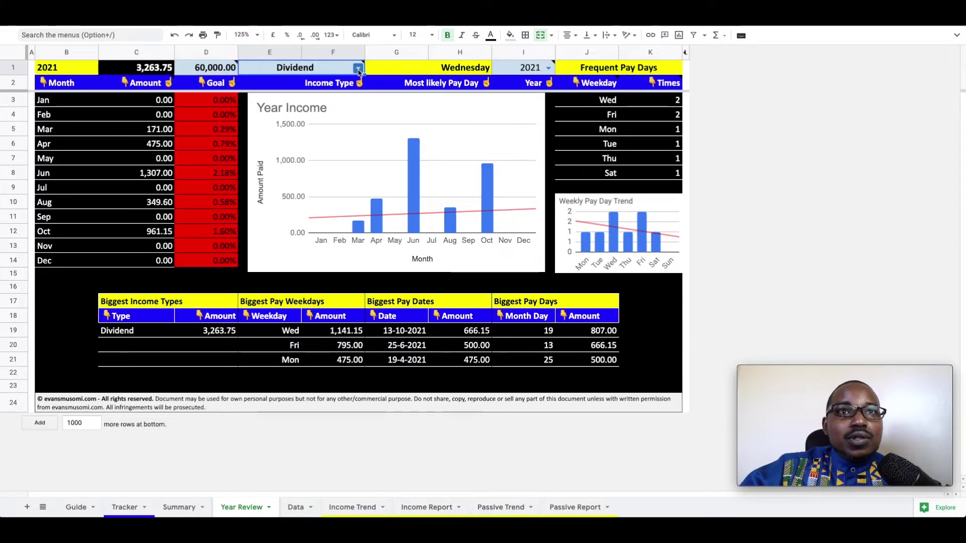
pyautogui.press('Delete')
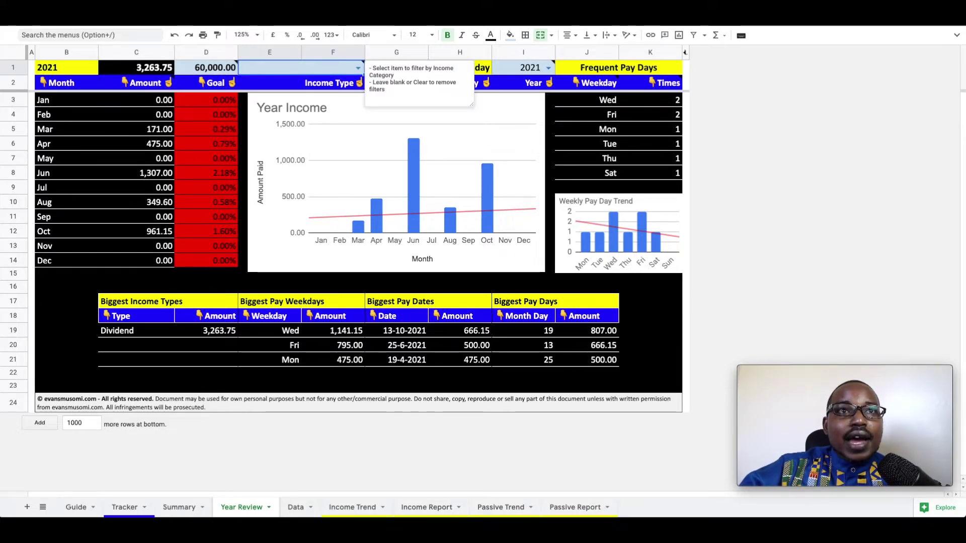
pyautogui.click(269, 277)
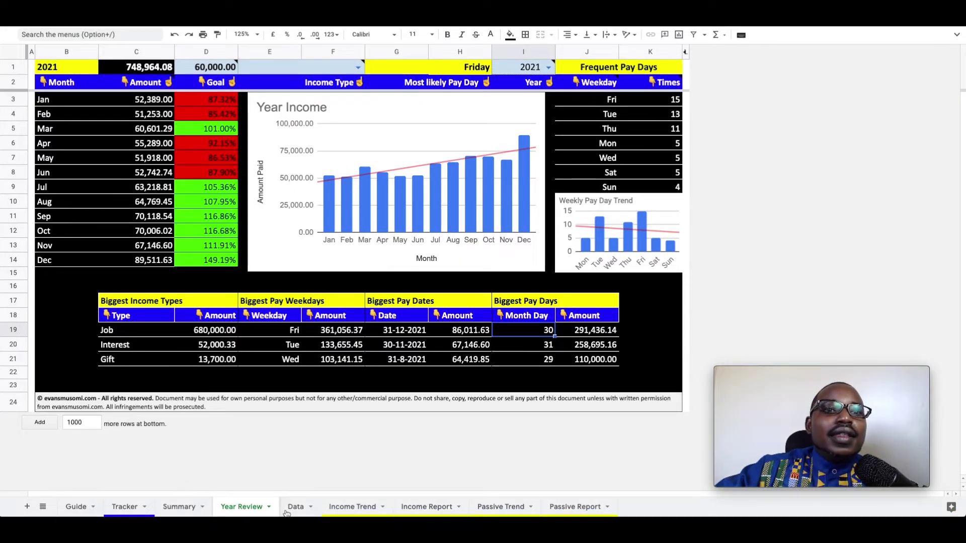
# Glance at the eight income types on the Data sheet, then go to the Income Trend sheet.
pyautogui.click(297, 507)
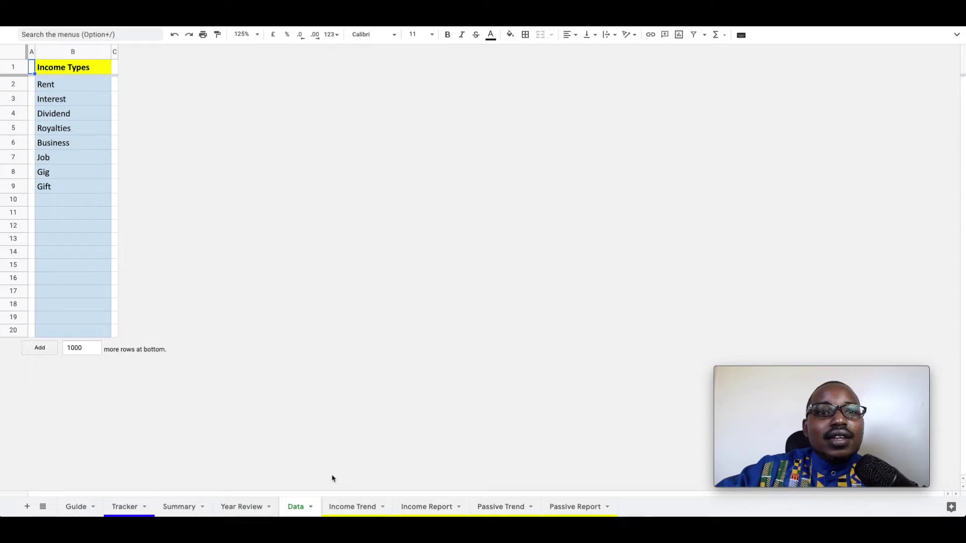
pyautogui.click(350, 508)
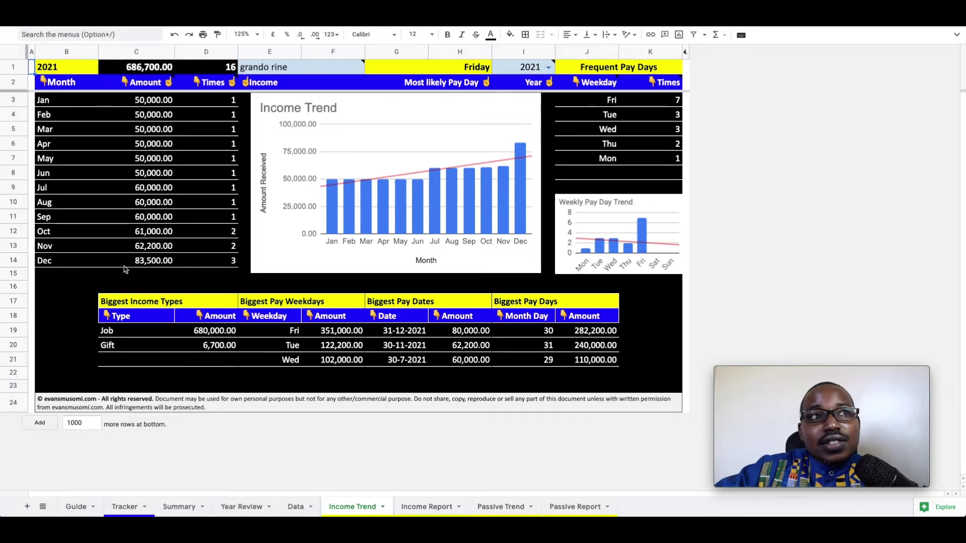
# Change the income tag in E1 to sacco, showing its single 8,864.00 Interest payment.
pyautogui.moveTo(283, 72)
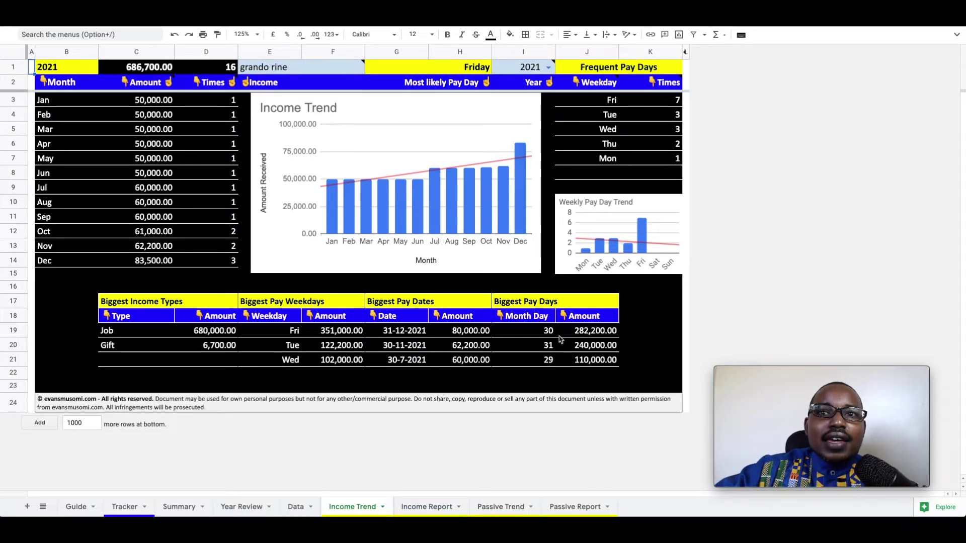
pyautogui.click(287, 72)
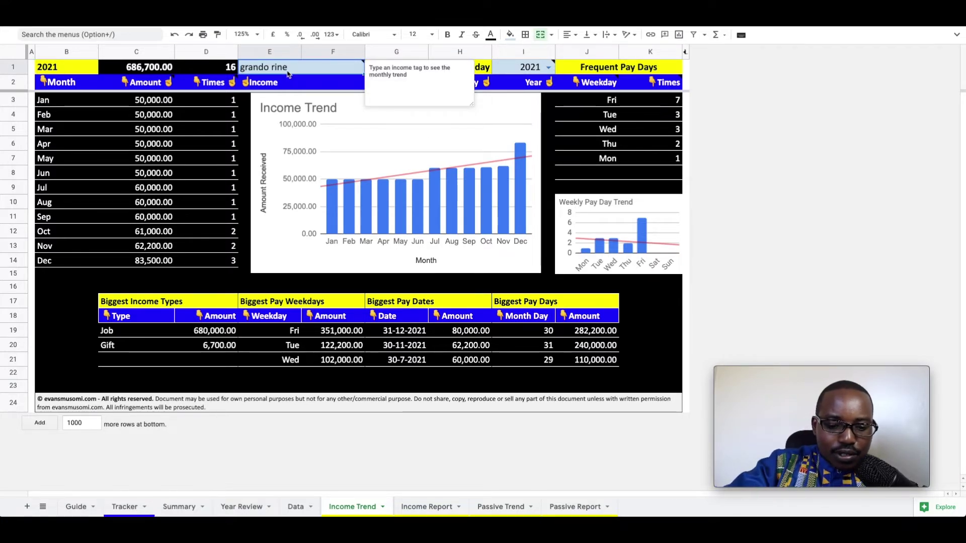
pyautogui.write('sacco')
pyautogui.press('Return')
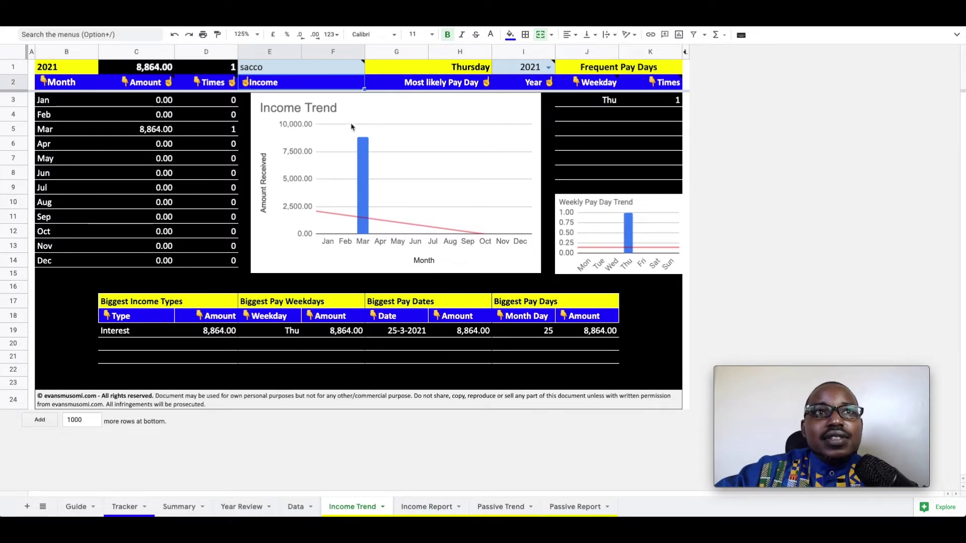
pyautogui.click(296, 67)
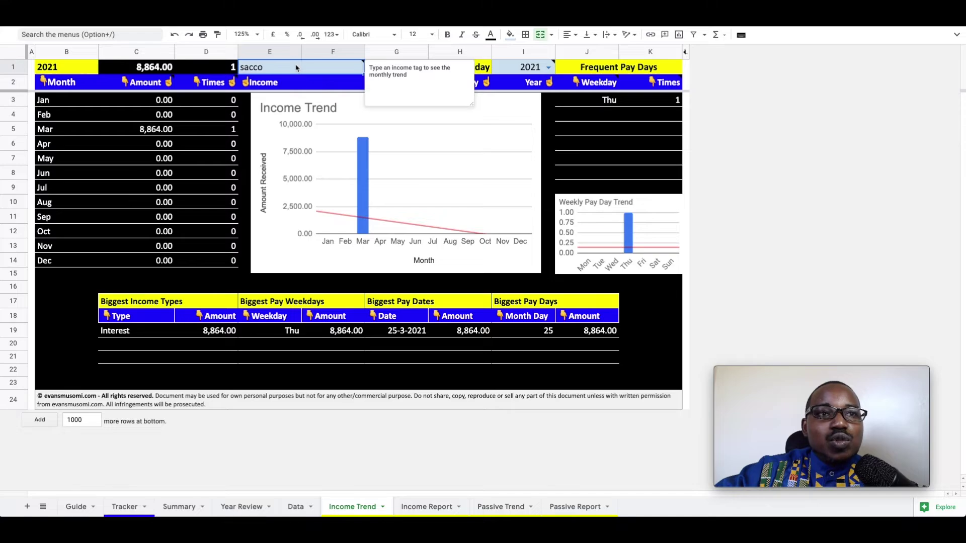
# On the Income Report sheet, check the 01/01/2021 start and 31/03/2021 end dates and the donut chart.
pyautogui.click(420, 508)
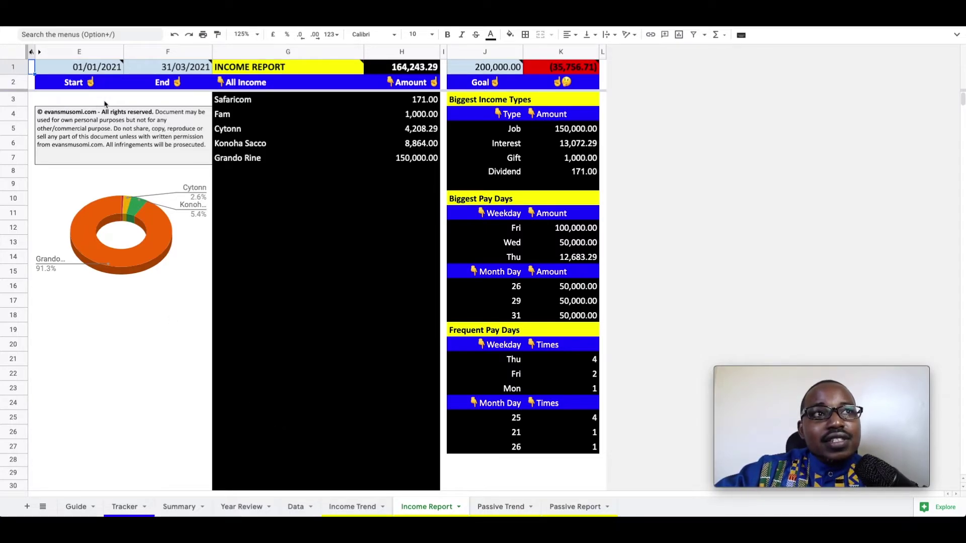
pyautogui.doubleClick(106, 69)
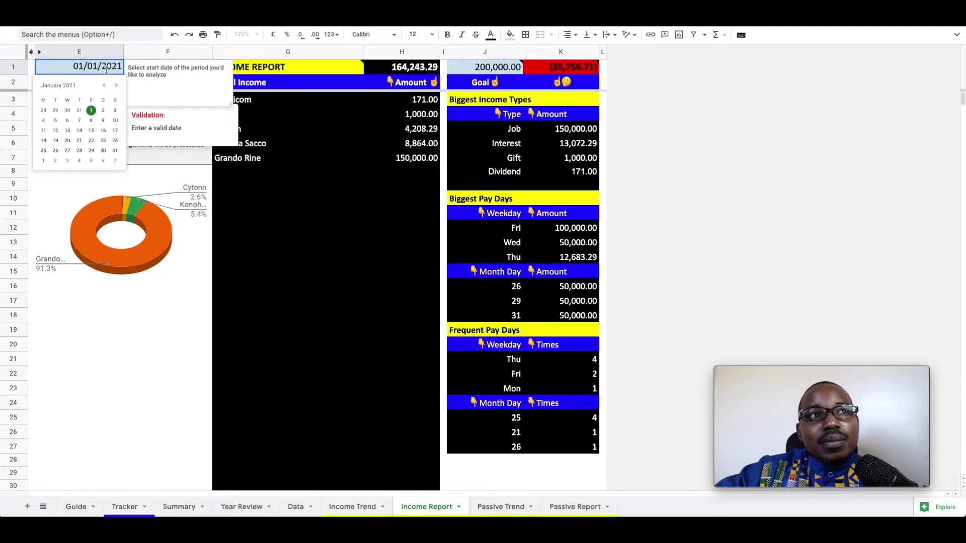
pyautogui.press('Escape')
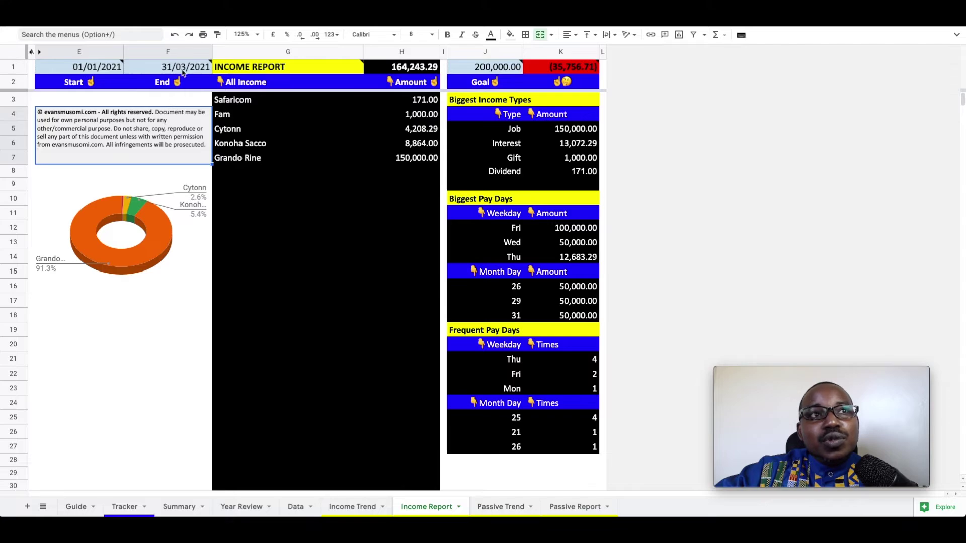
pyautogui.doubleClick(183, 67)
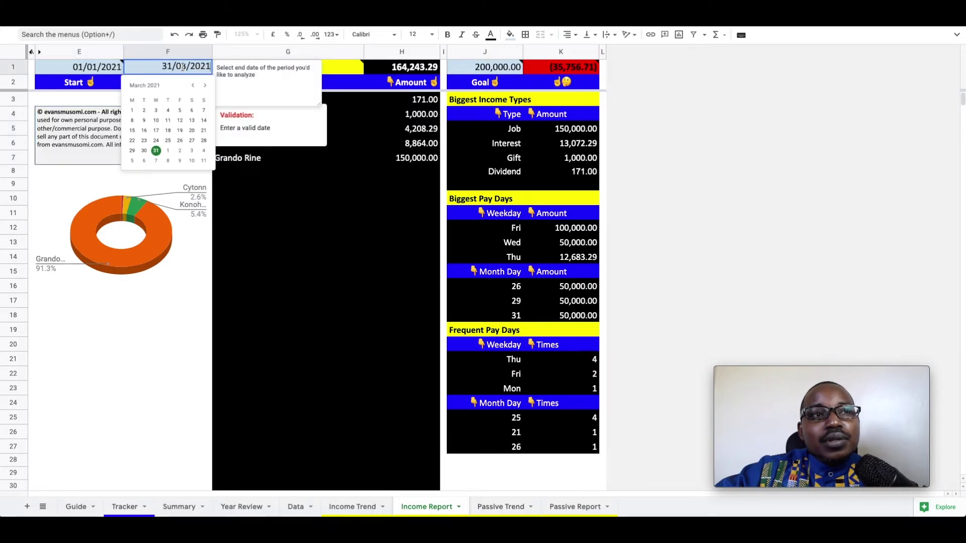
pyautogui.click(91, 189)
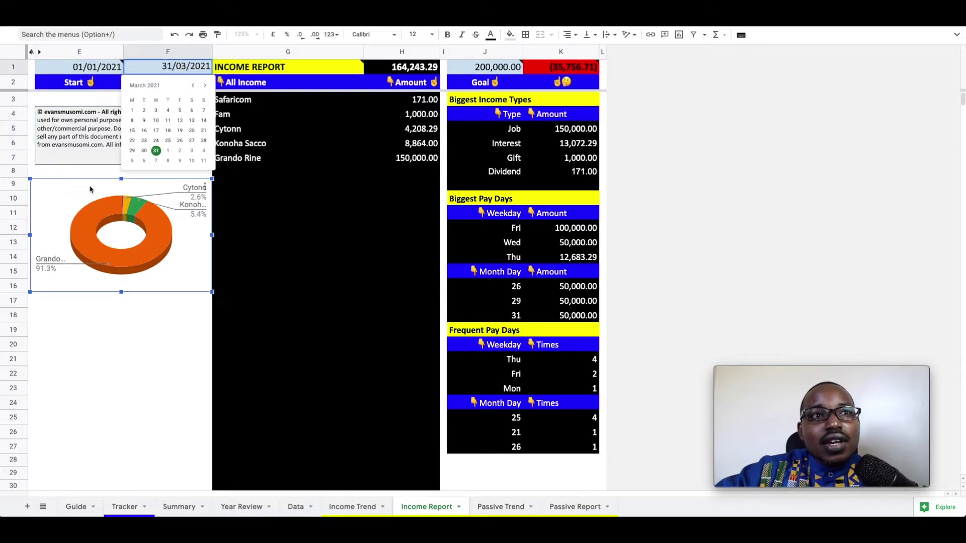
pyautogui.click(84, 172)
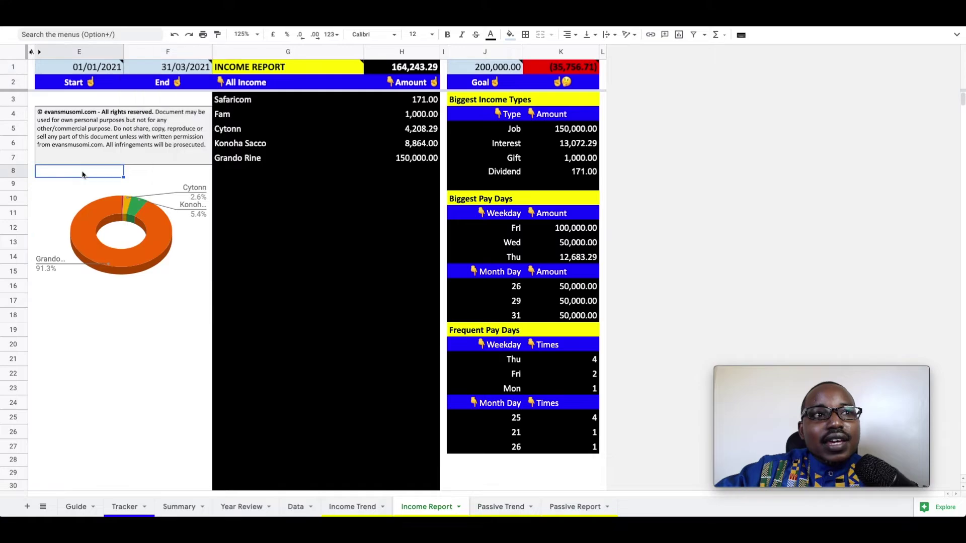
pyautogui.click(146, 266)
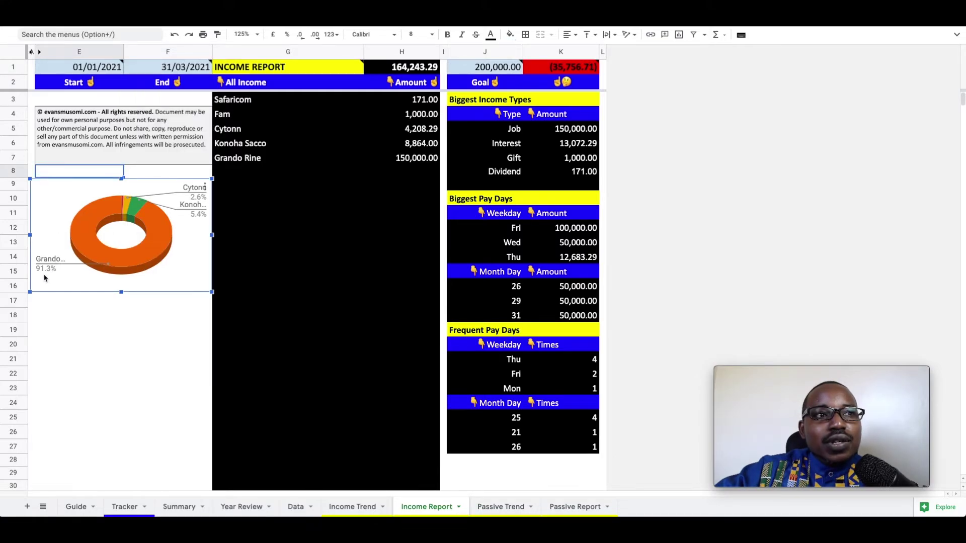
# Review the column H income amounts (150,000.00, 8,864.00, 171.00) and select the Goal label.
pyautogui.moveTo(86, 251)
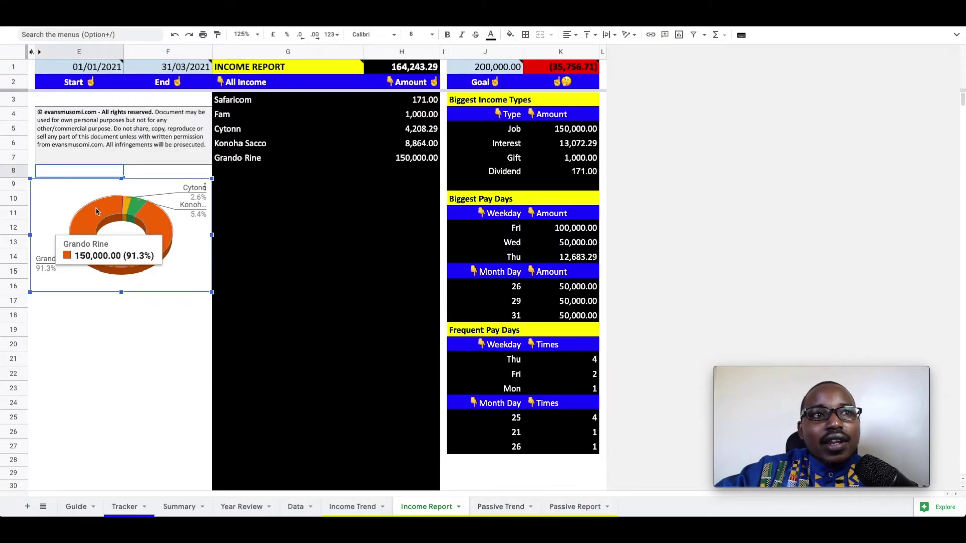
pyautogui.moveTo(138, 210)
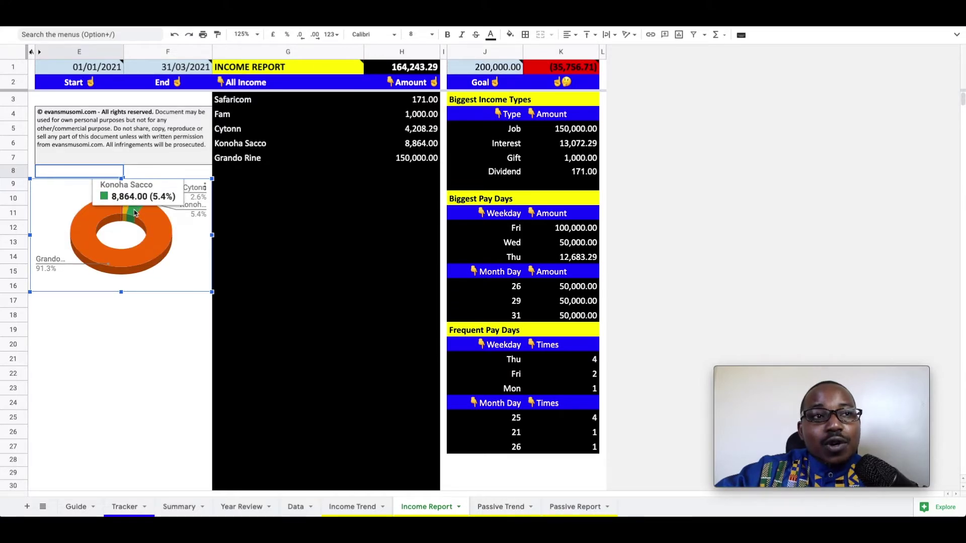
pyautogui.click(406, 163)
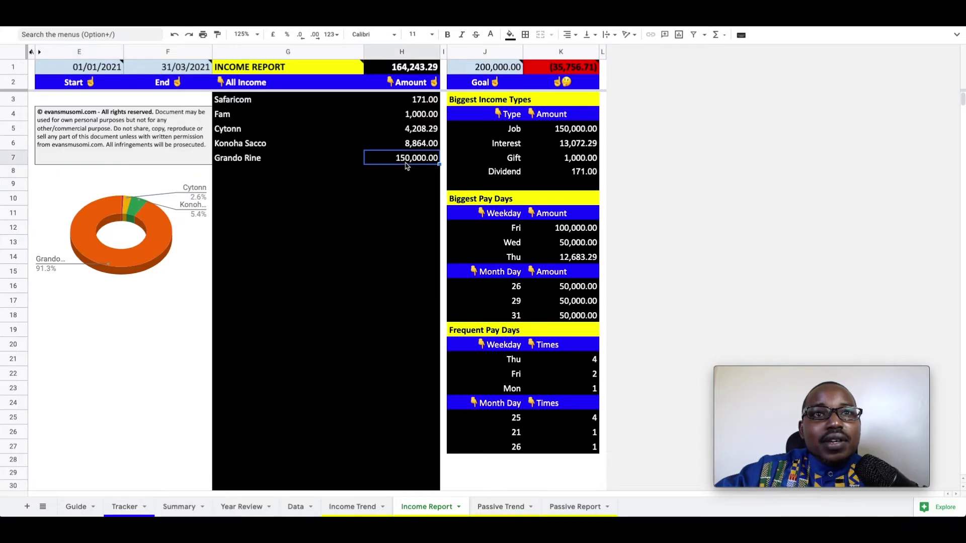
pyautogui.click(417, 147)
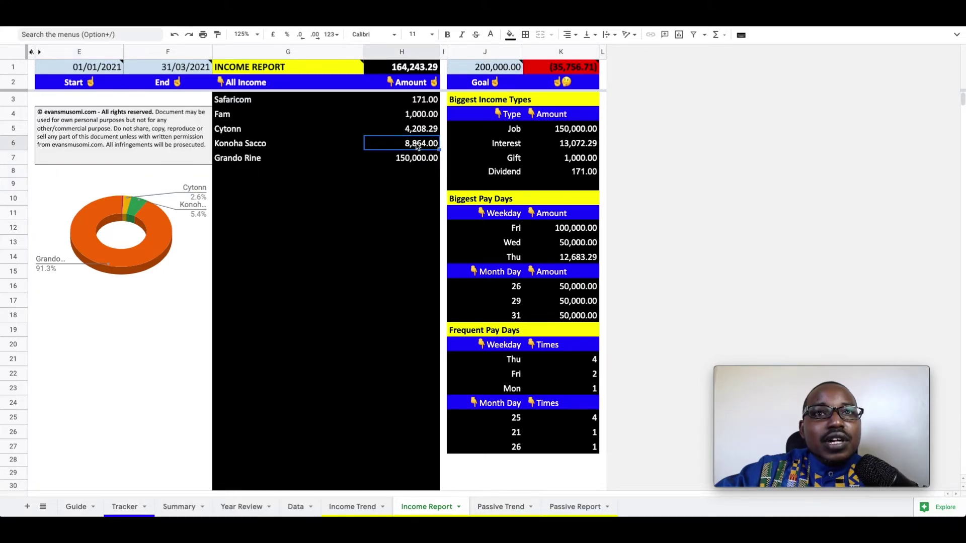
pyautogui.click(419, 100)
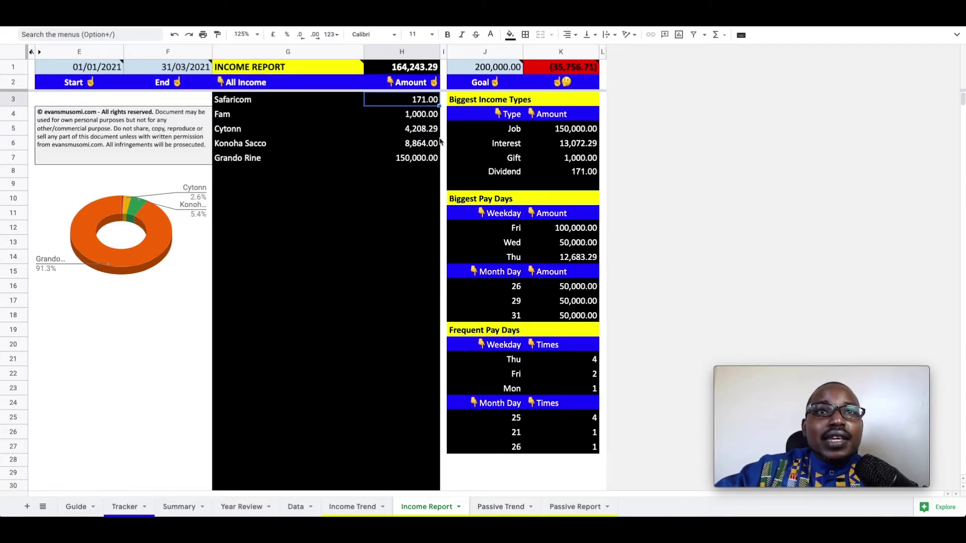
pyautogui.click(416, 183)
pyautogui.moveTo(423, 70)
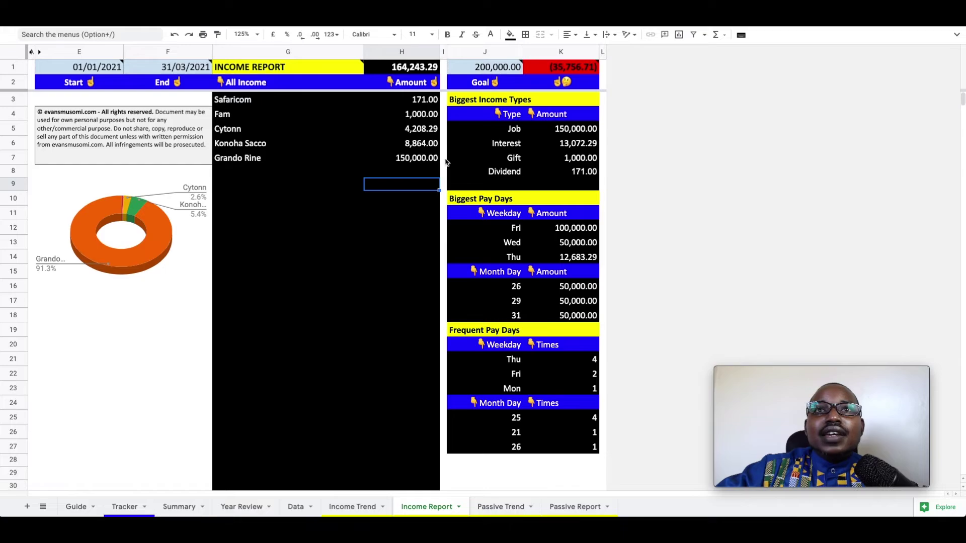
pyautogui.click(443, 158)
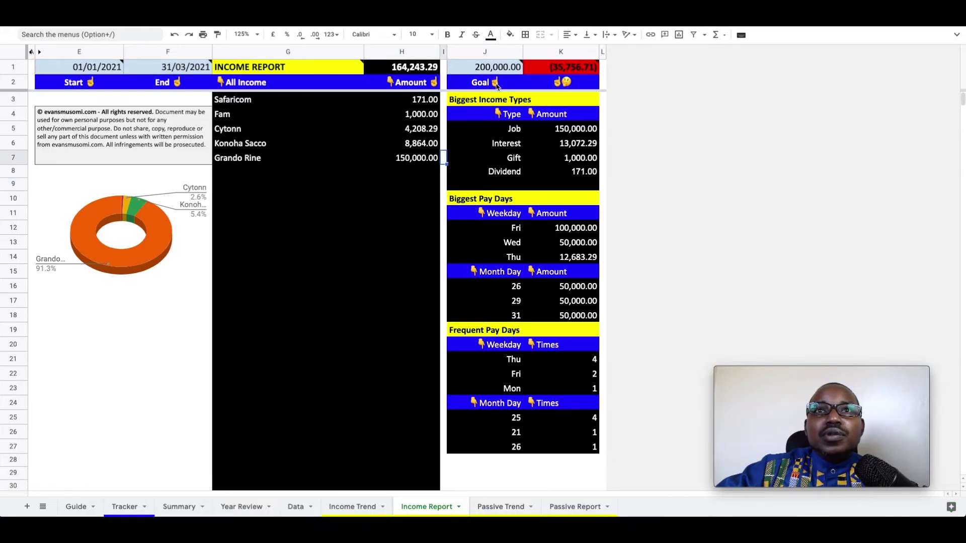
pyautogui.click(508, 85)
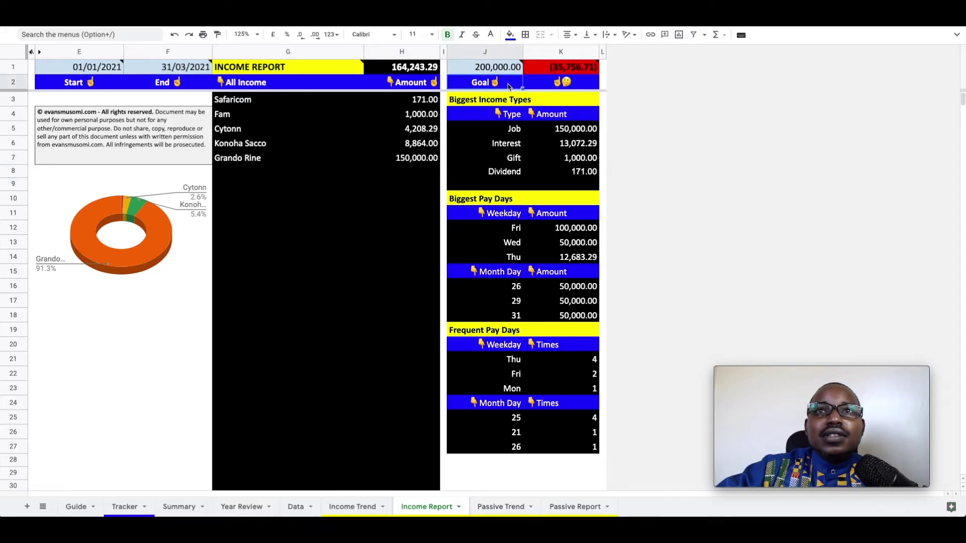
pyautogui.moveTo(569, 73)
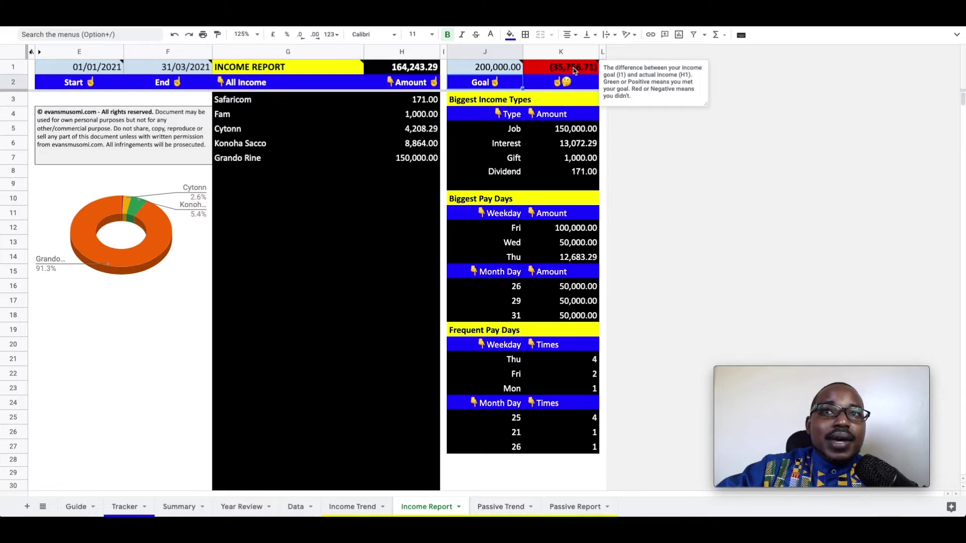
# Change the goal in J1 from 200,000 to 150,000, then scroll through the report.
pyautogui.doubleClick(485, 70)
pyautogui.moveTo(500, 67); pyautogui.dragTo(491, 67)
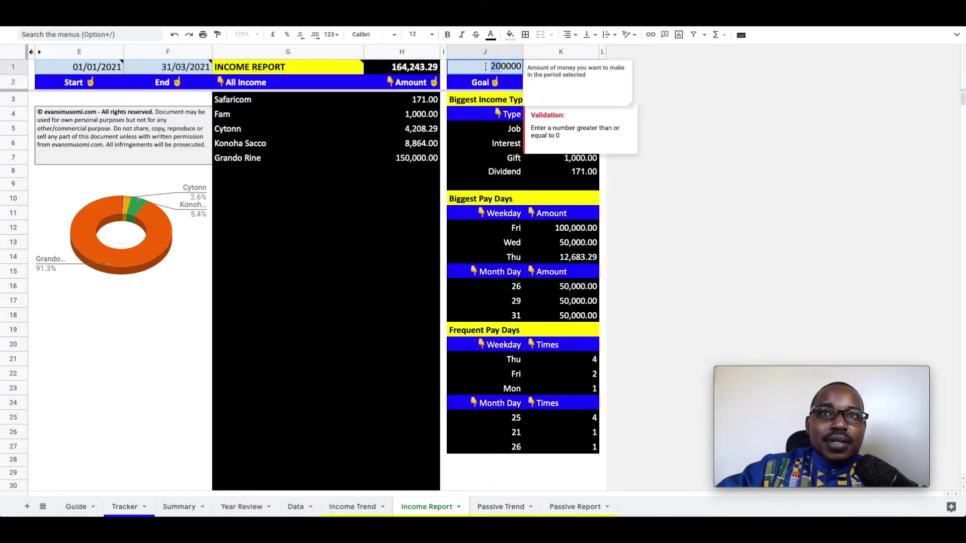
pyautogui.write('15')
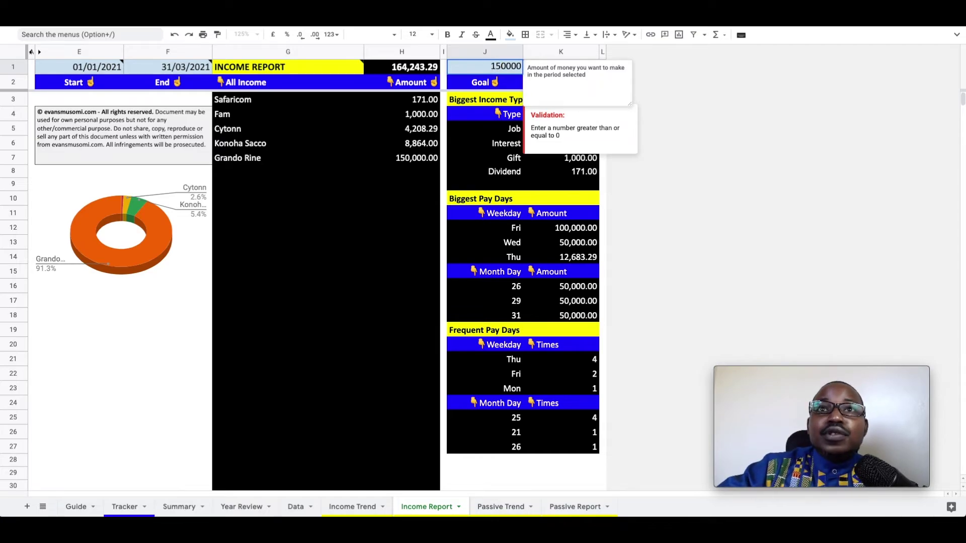
pyautogui.press('Return')
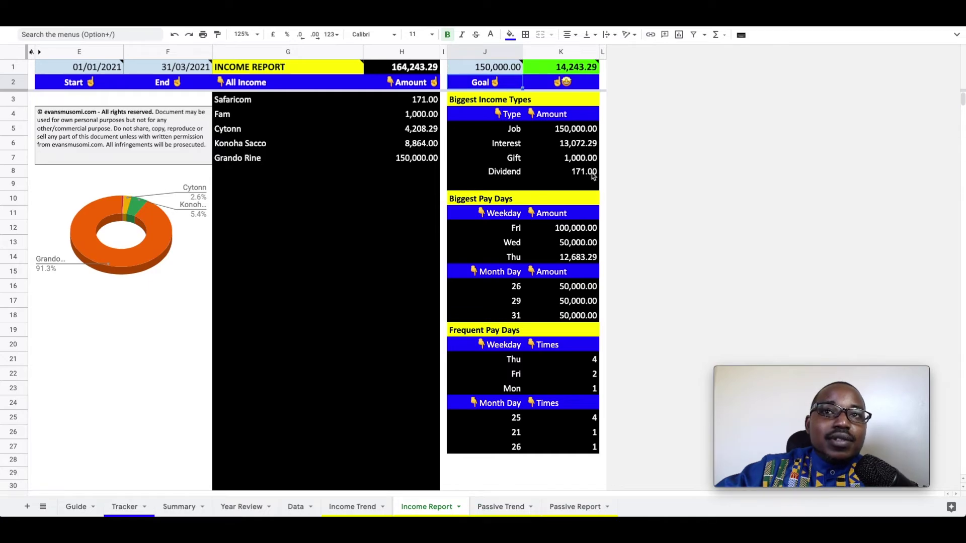
pyautogui.scroll(-1, 593, 176)
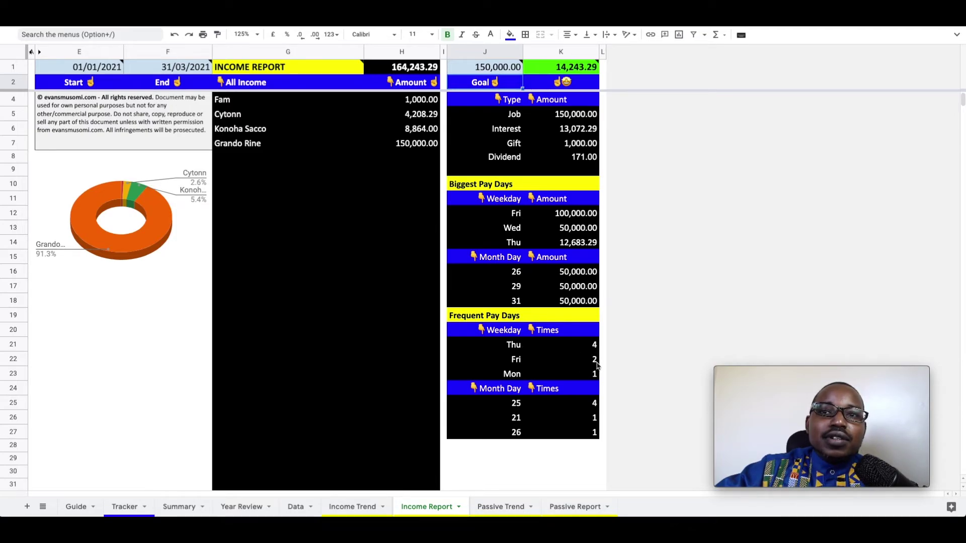
pyautogui.scroll(-3, 597, 366)
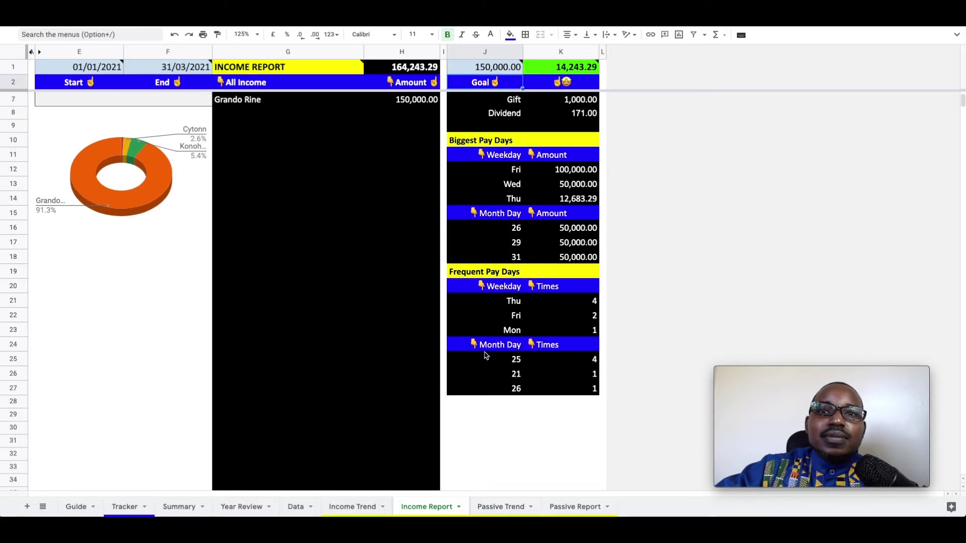
pyautogui.scroll(3, 488, 373)
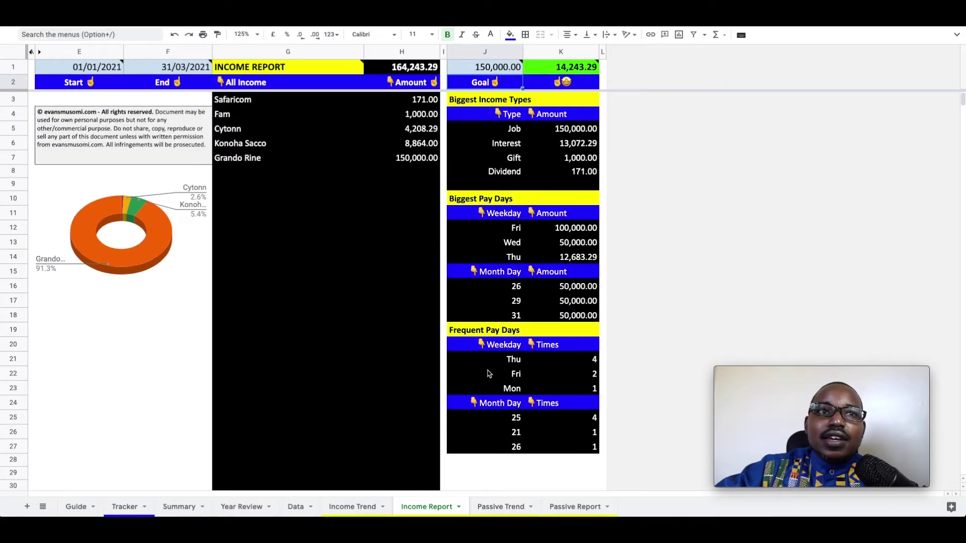